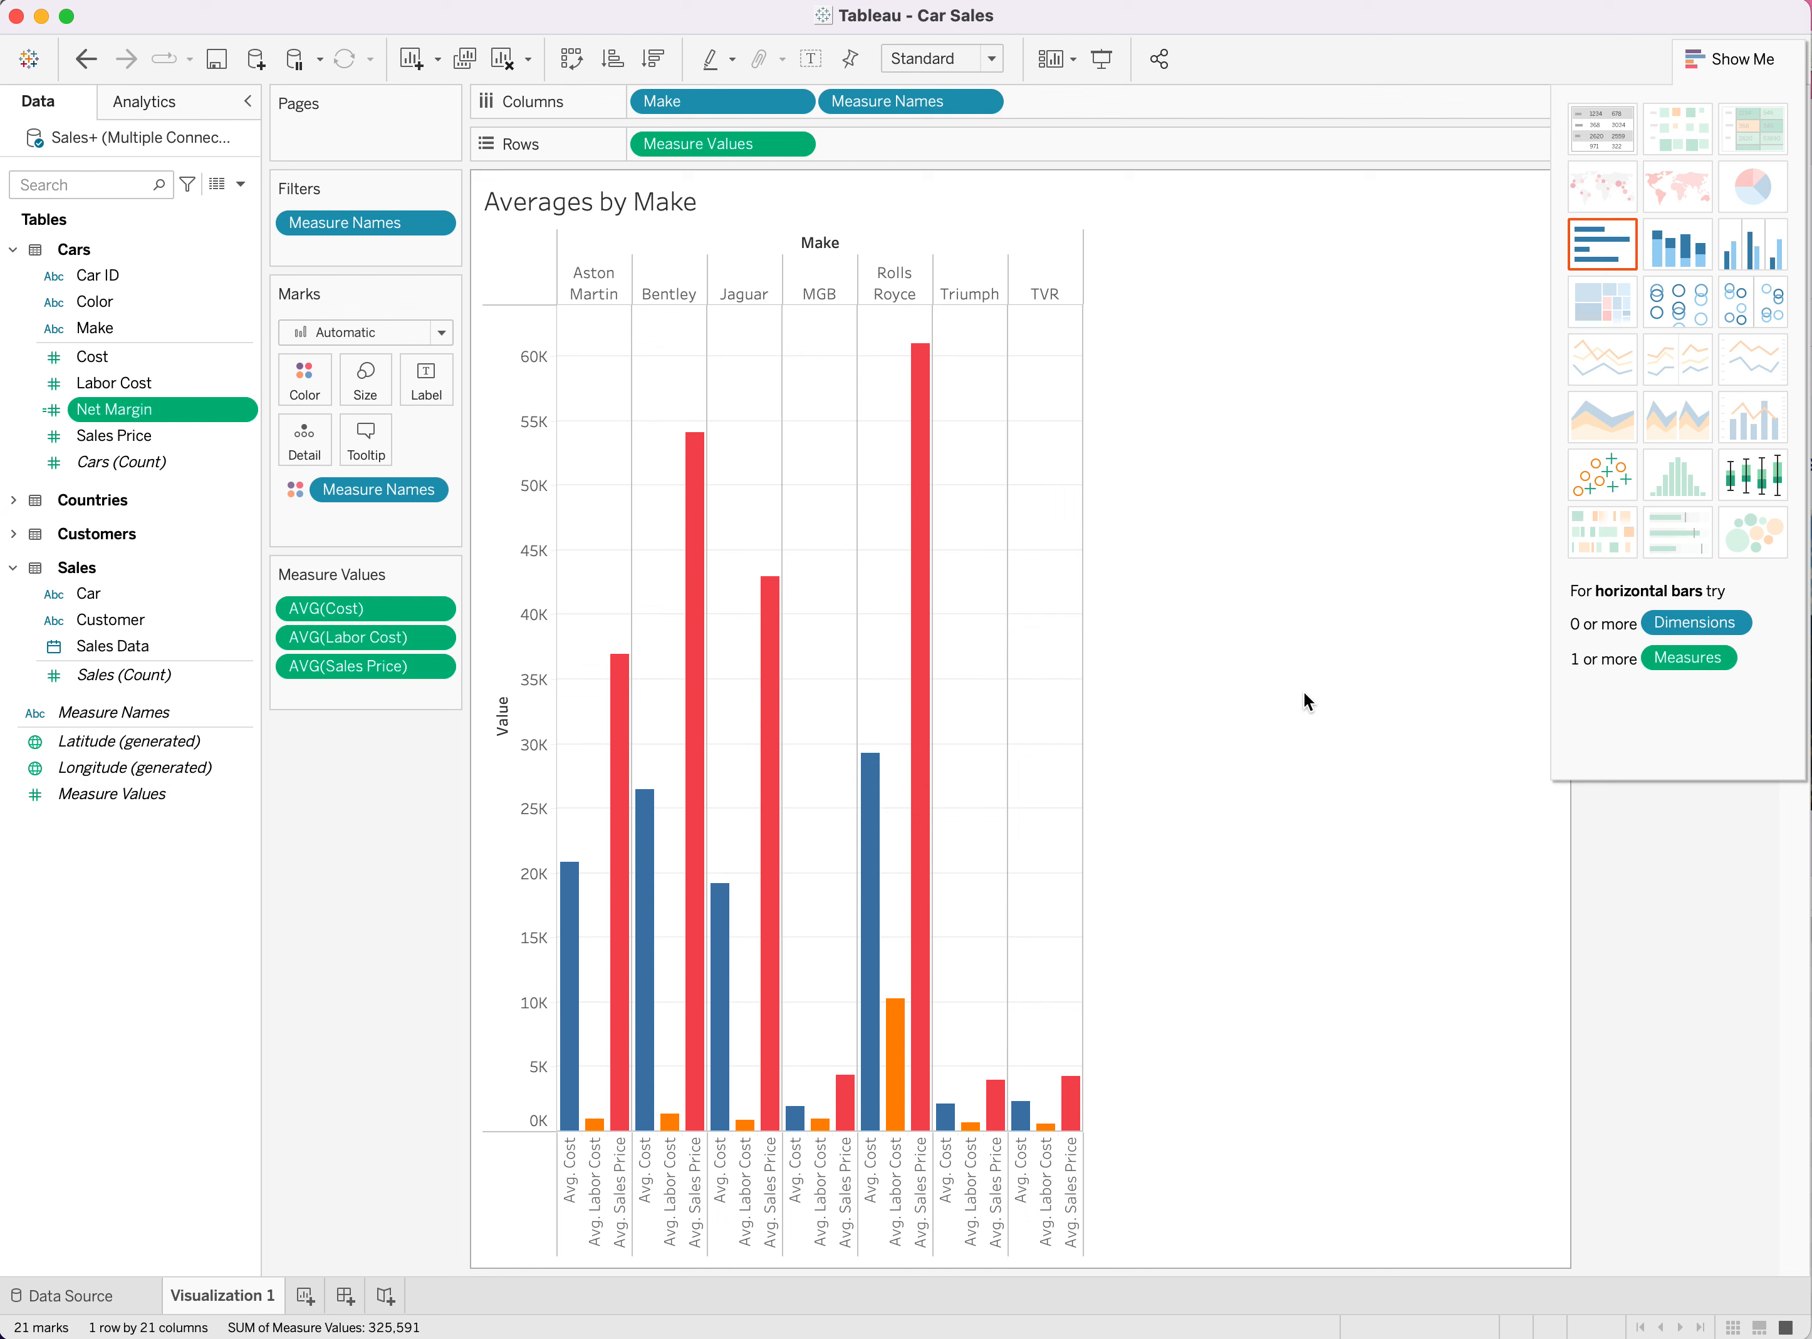
Step: Add a new worksheet and remove the Country, City hierarchy from the Customers table
{"action": "left_click", "coordinate": [306, 1296]}
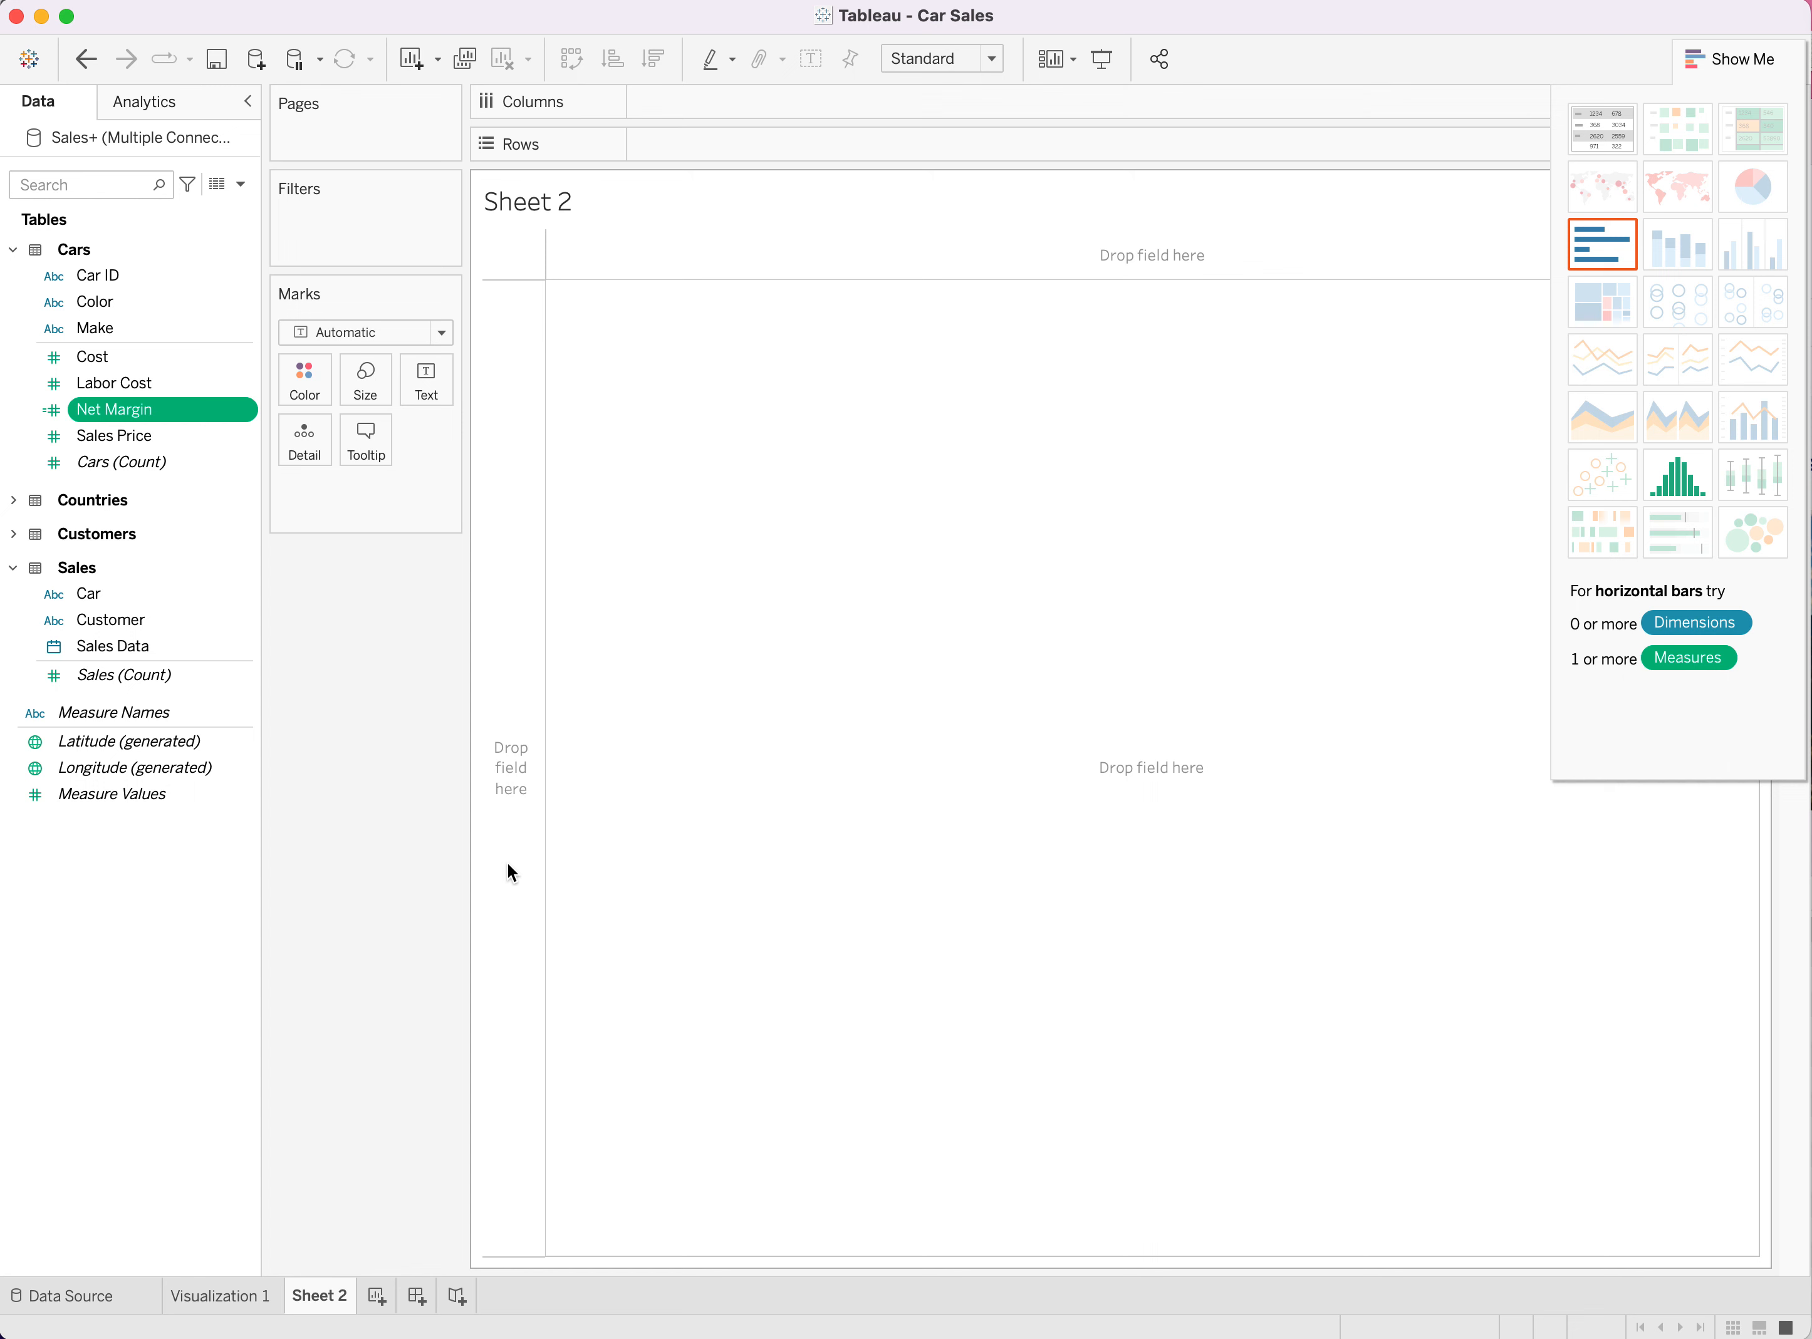
{"action": "left_click", "coordinate": [16, 536]}
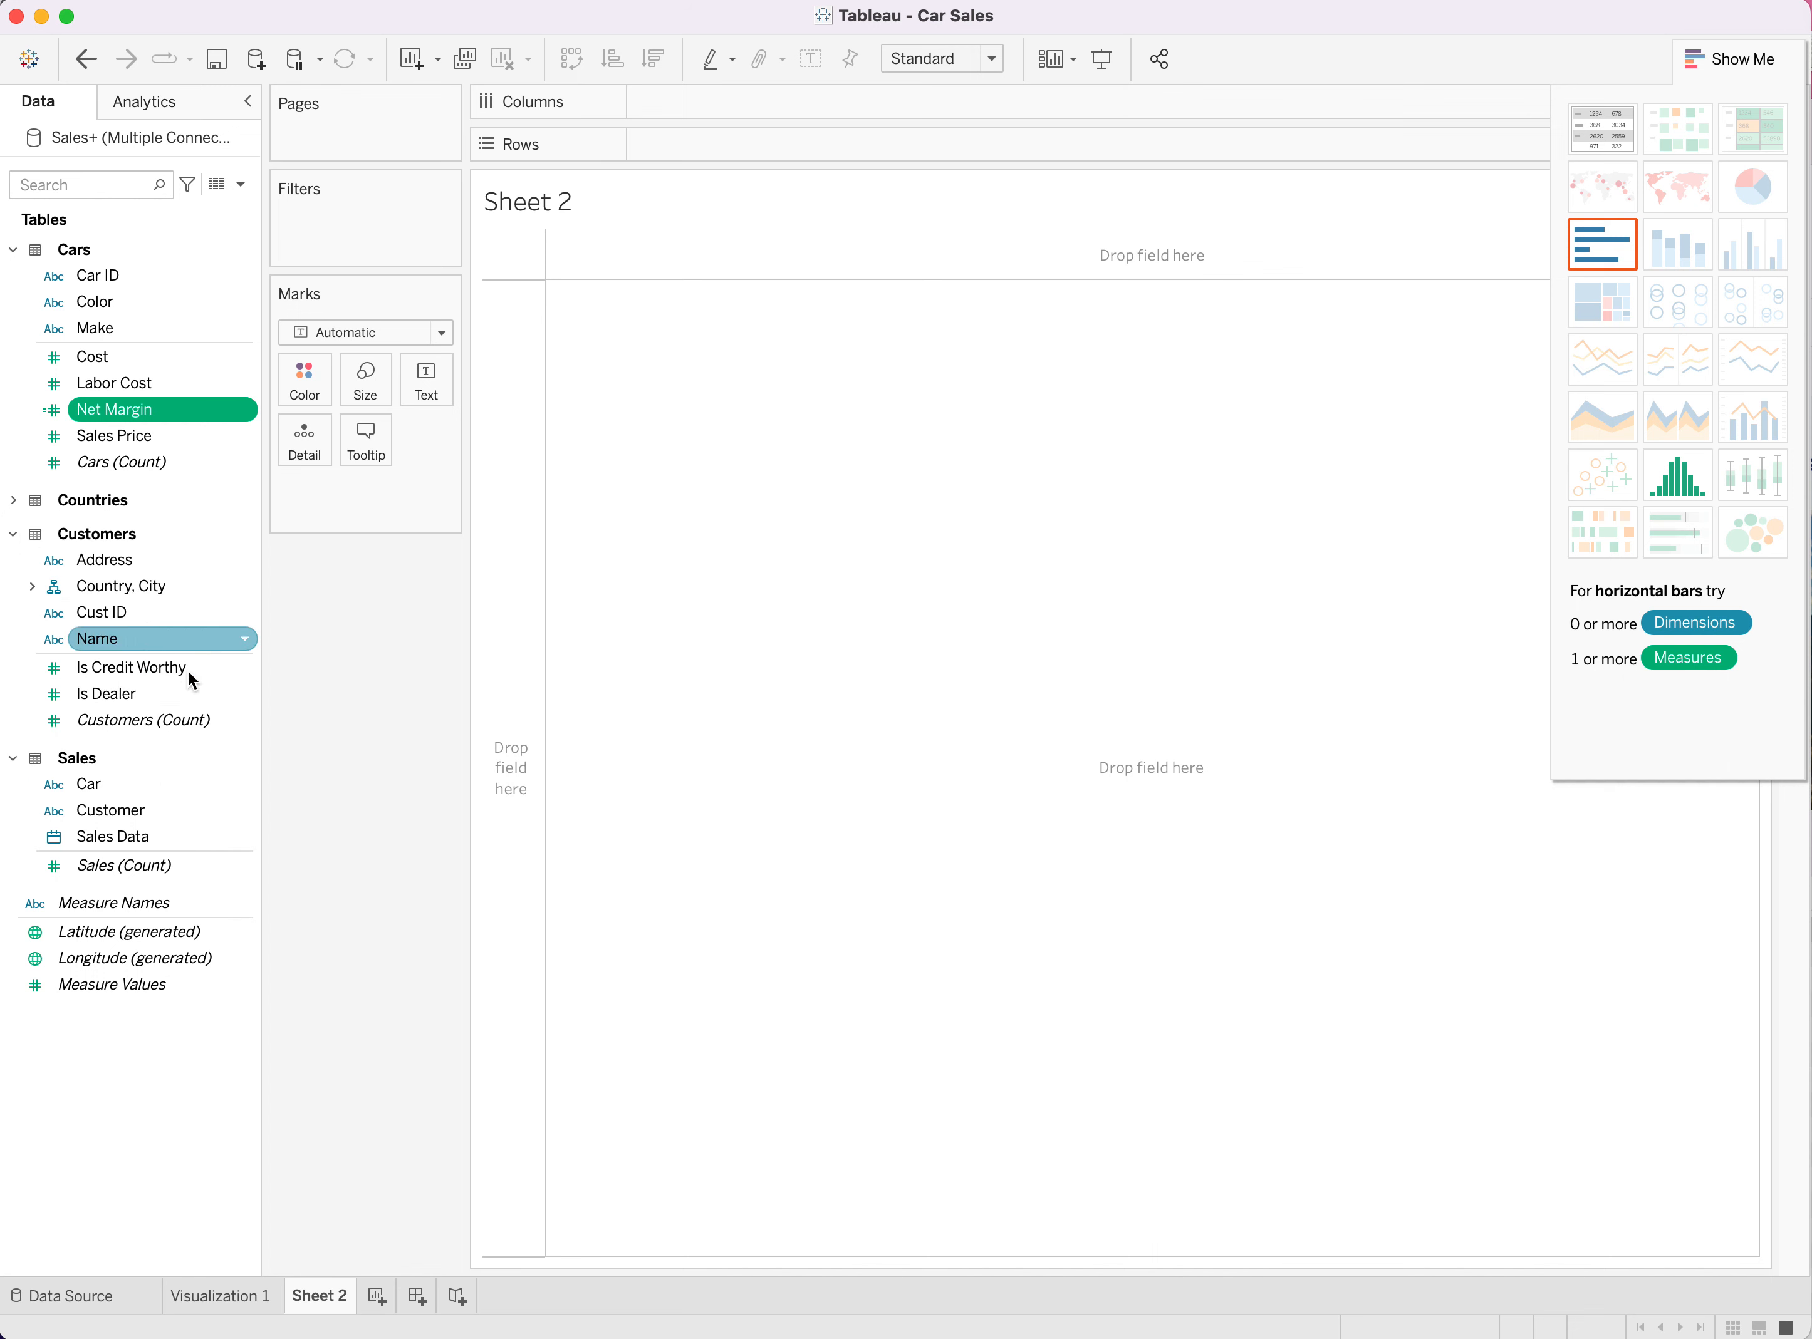
{"action": "left_click", "coordinate": [117, 591]}
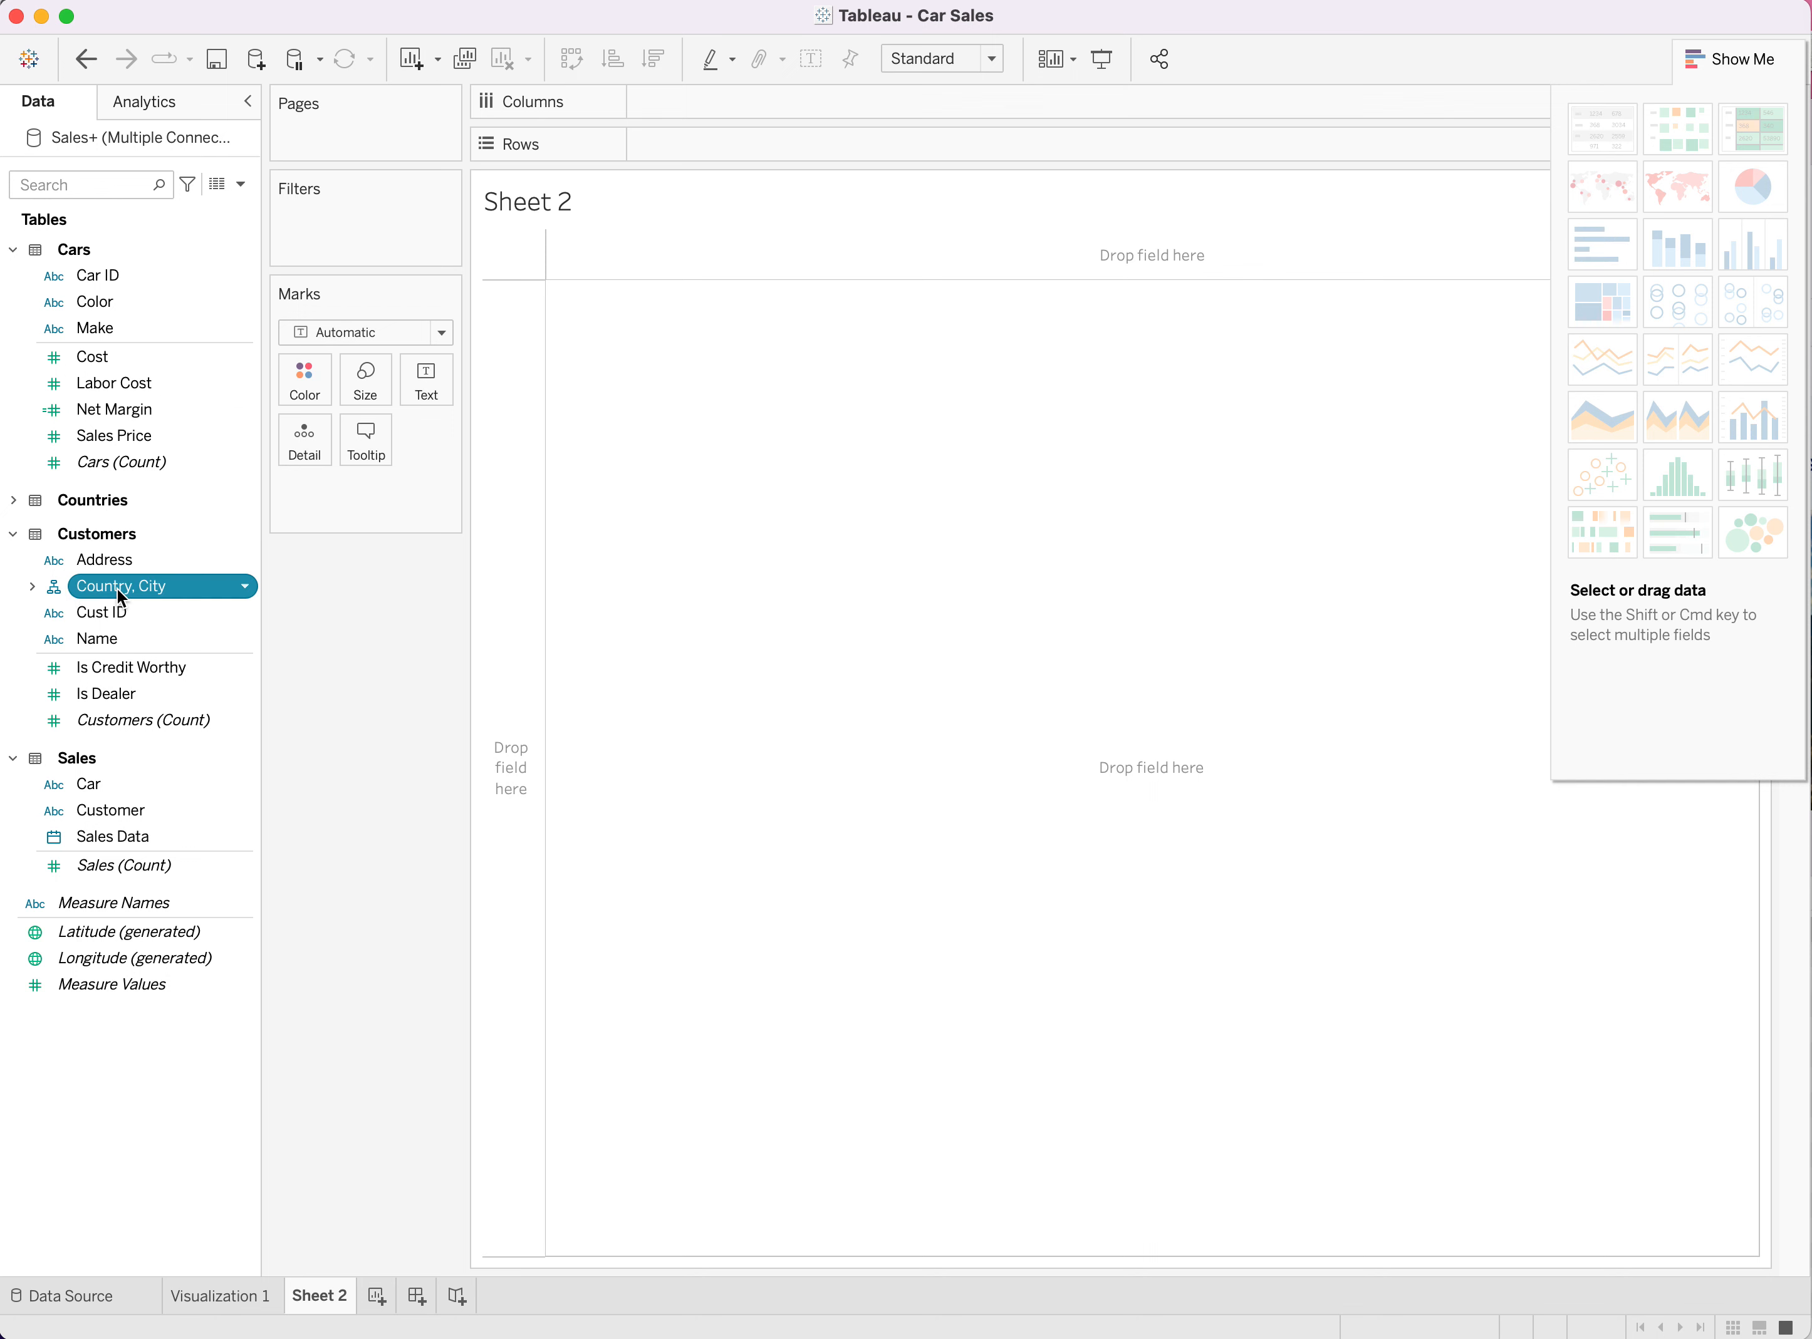
{"action": "left_click", "coordinate": [33, 586]}
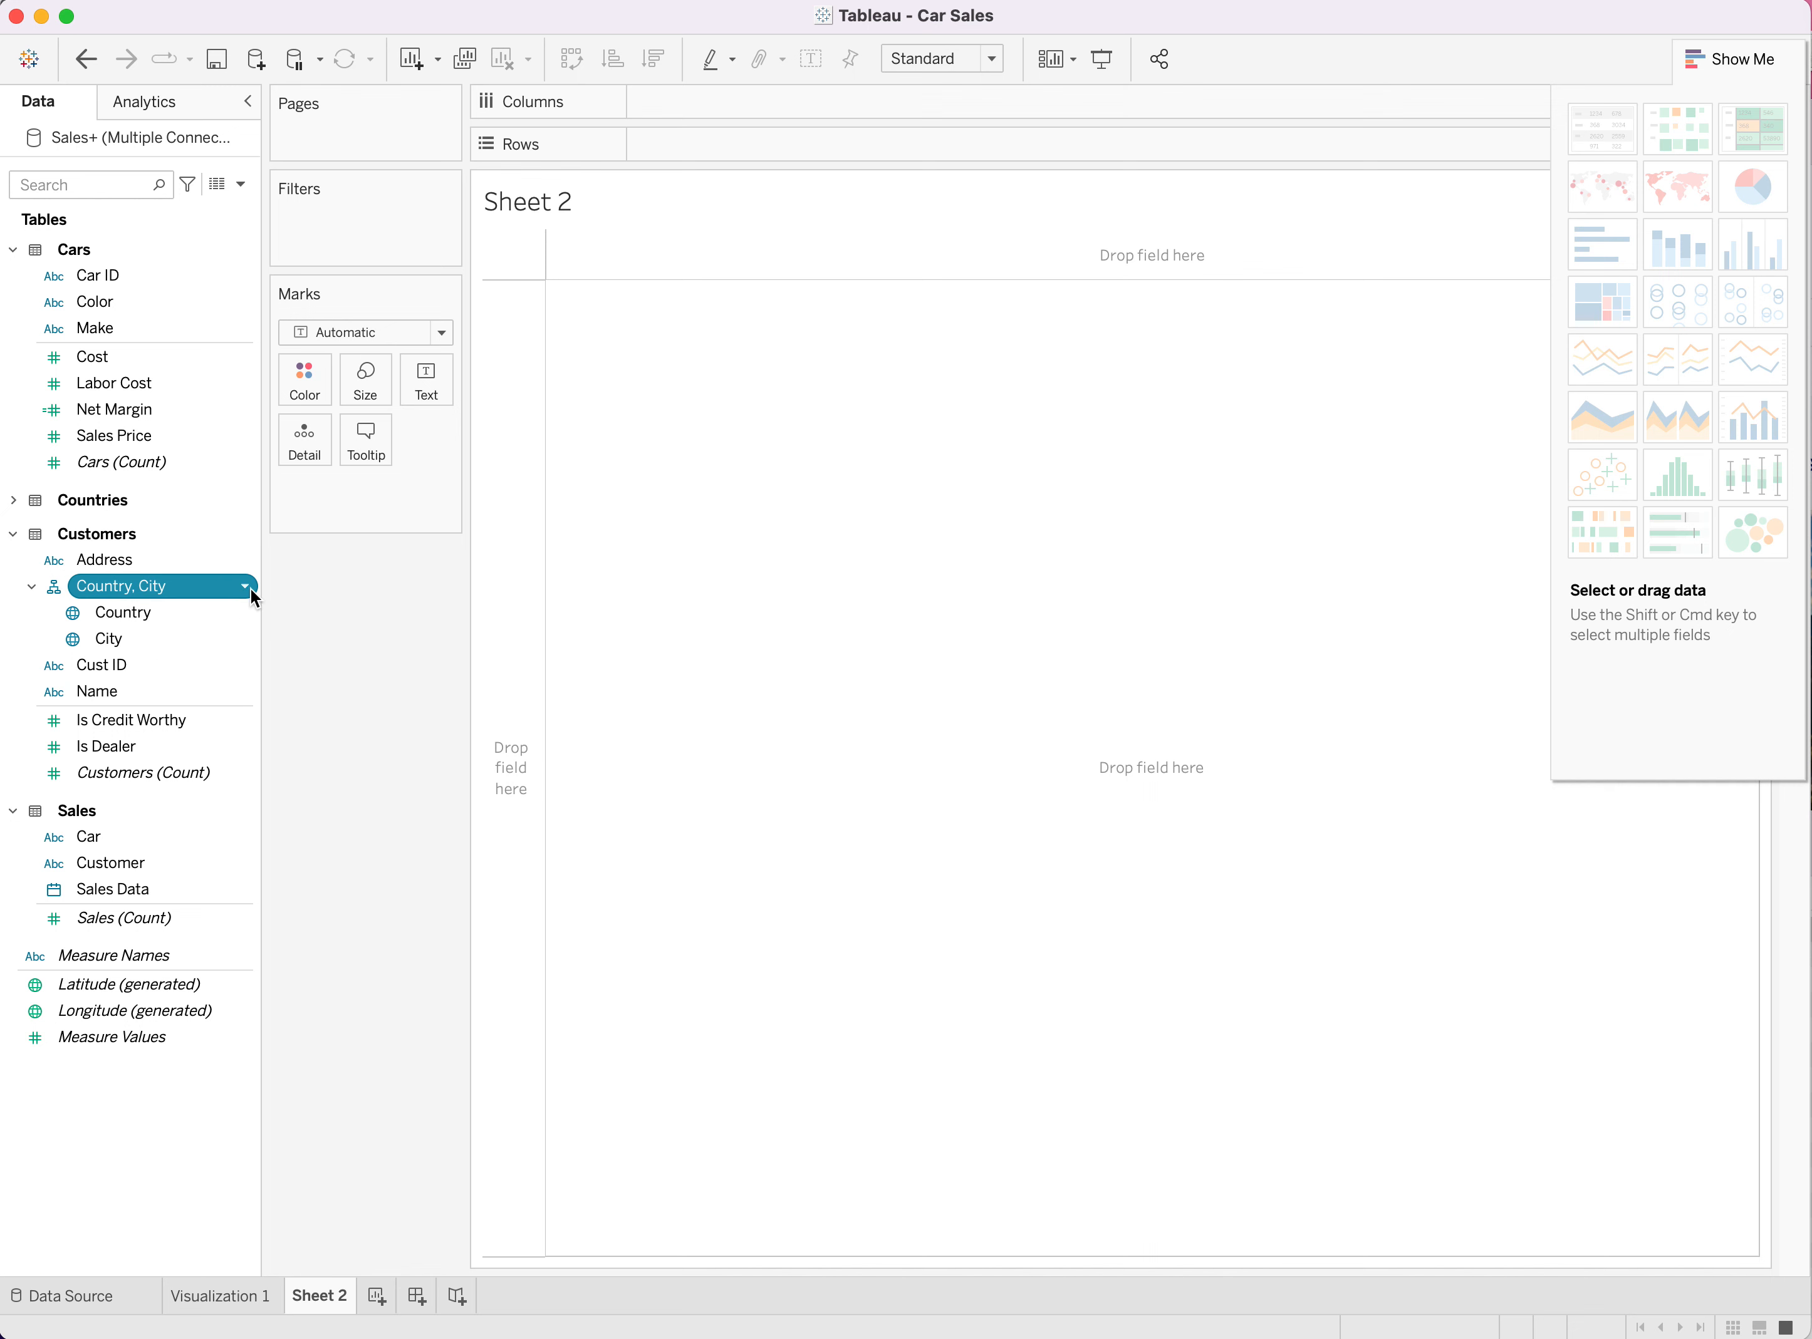
{"action": "left_click", "coordinate": [248, 587]}
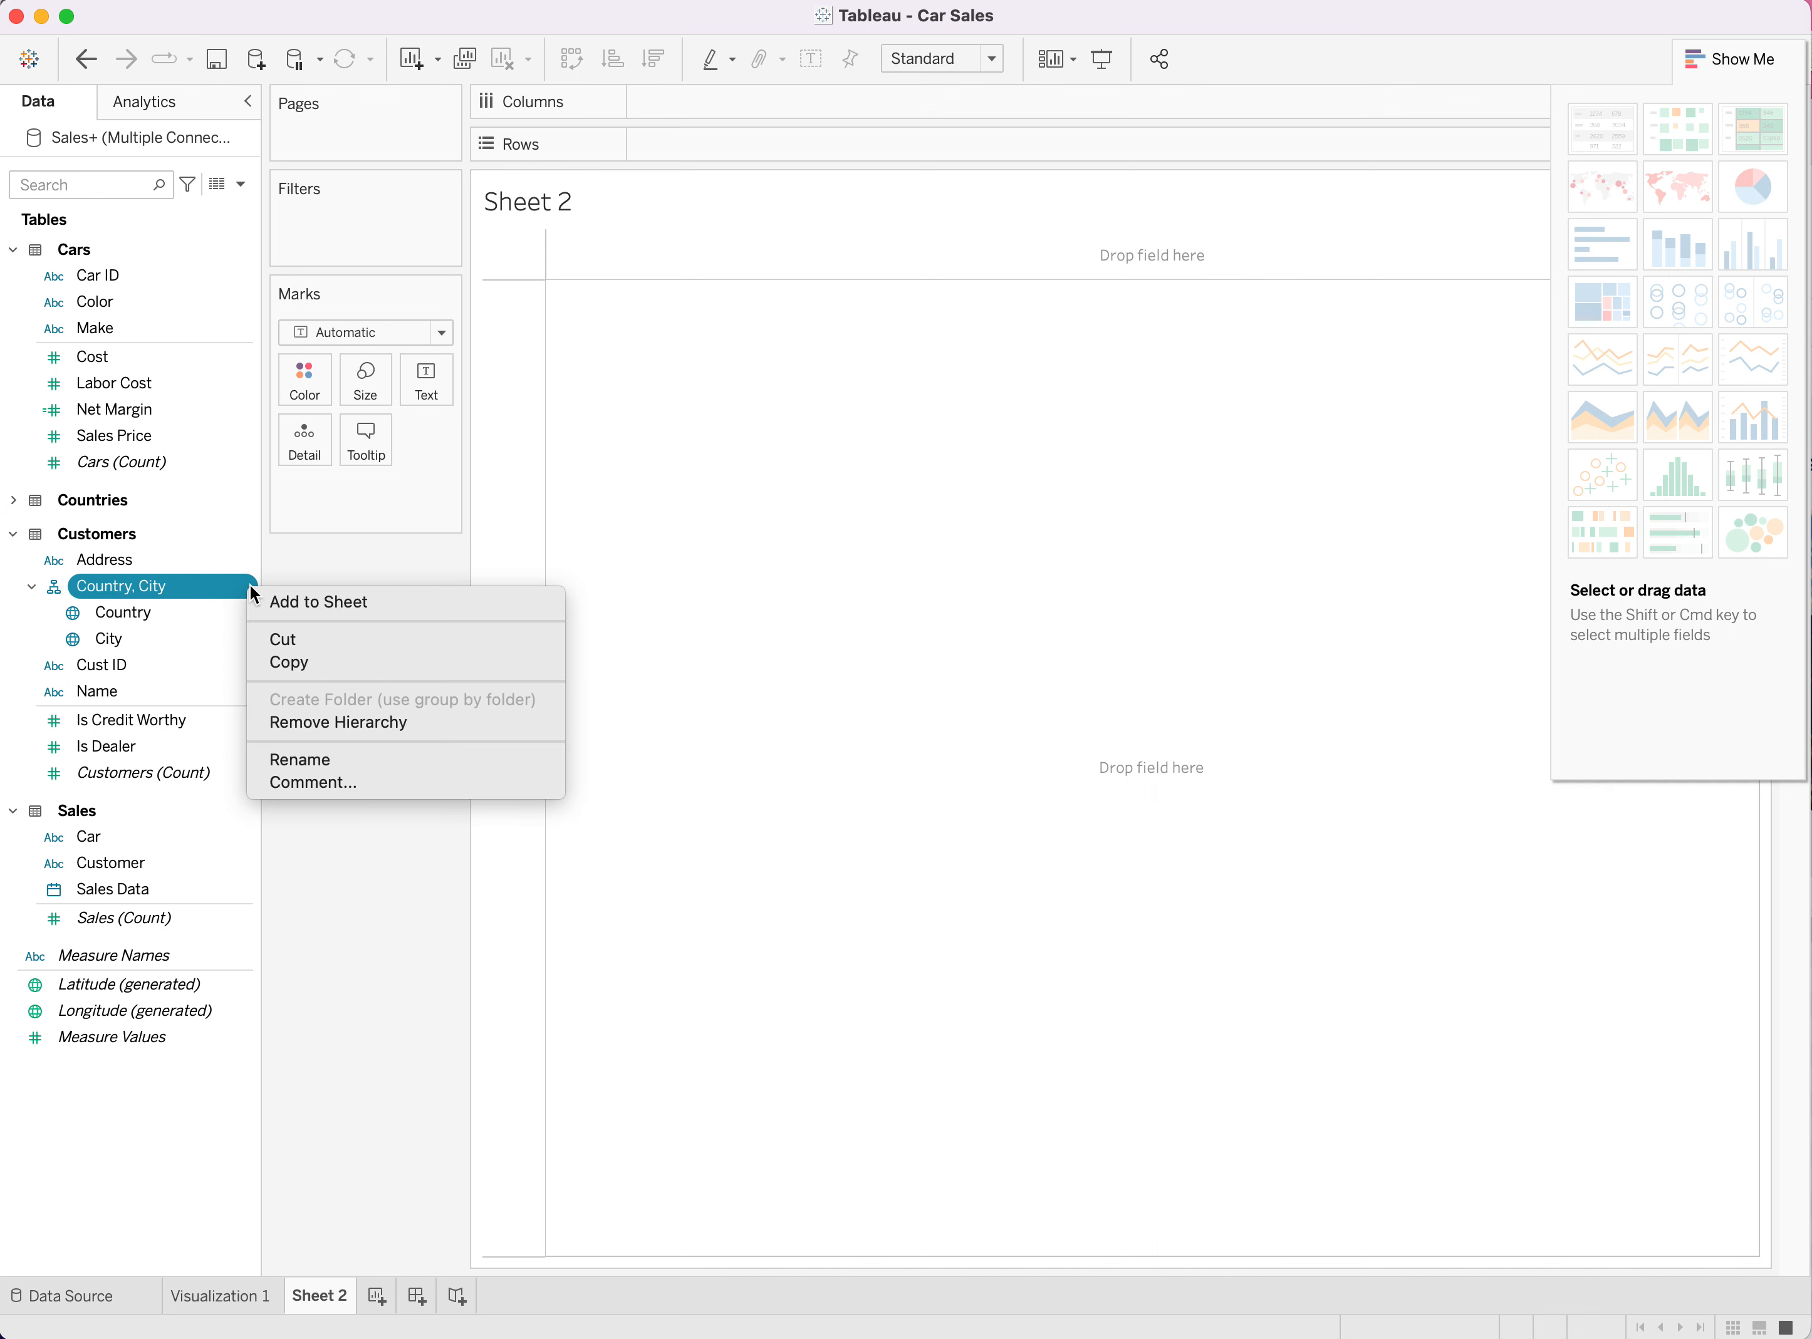
{"action": "left_click", "coordinate": [337, 725]}
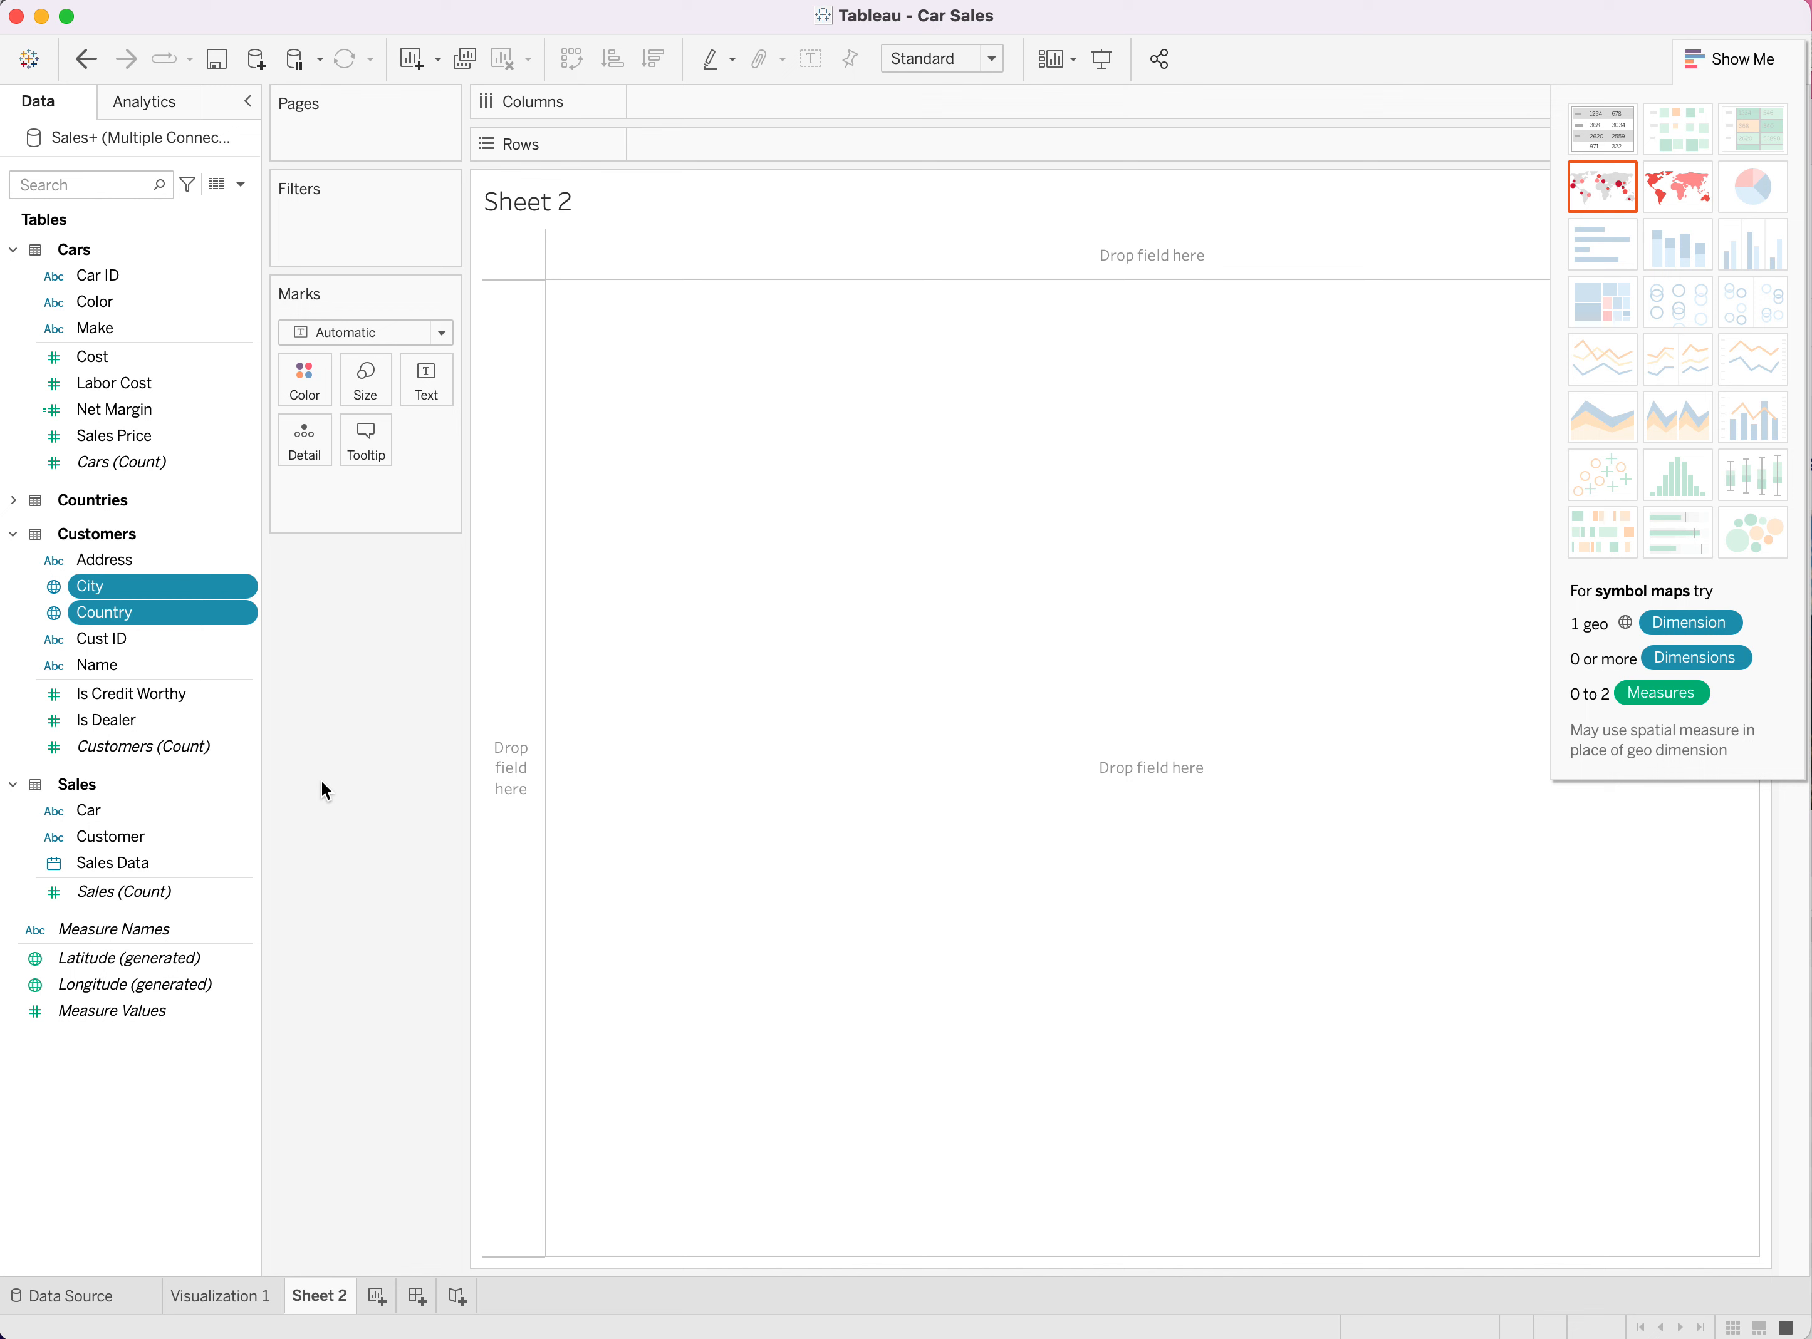
Step: Create a hierarchy named "Country, Make" by combining the Make field with the Country field
{"action": "left_click", "coordinate": [105, 330]}
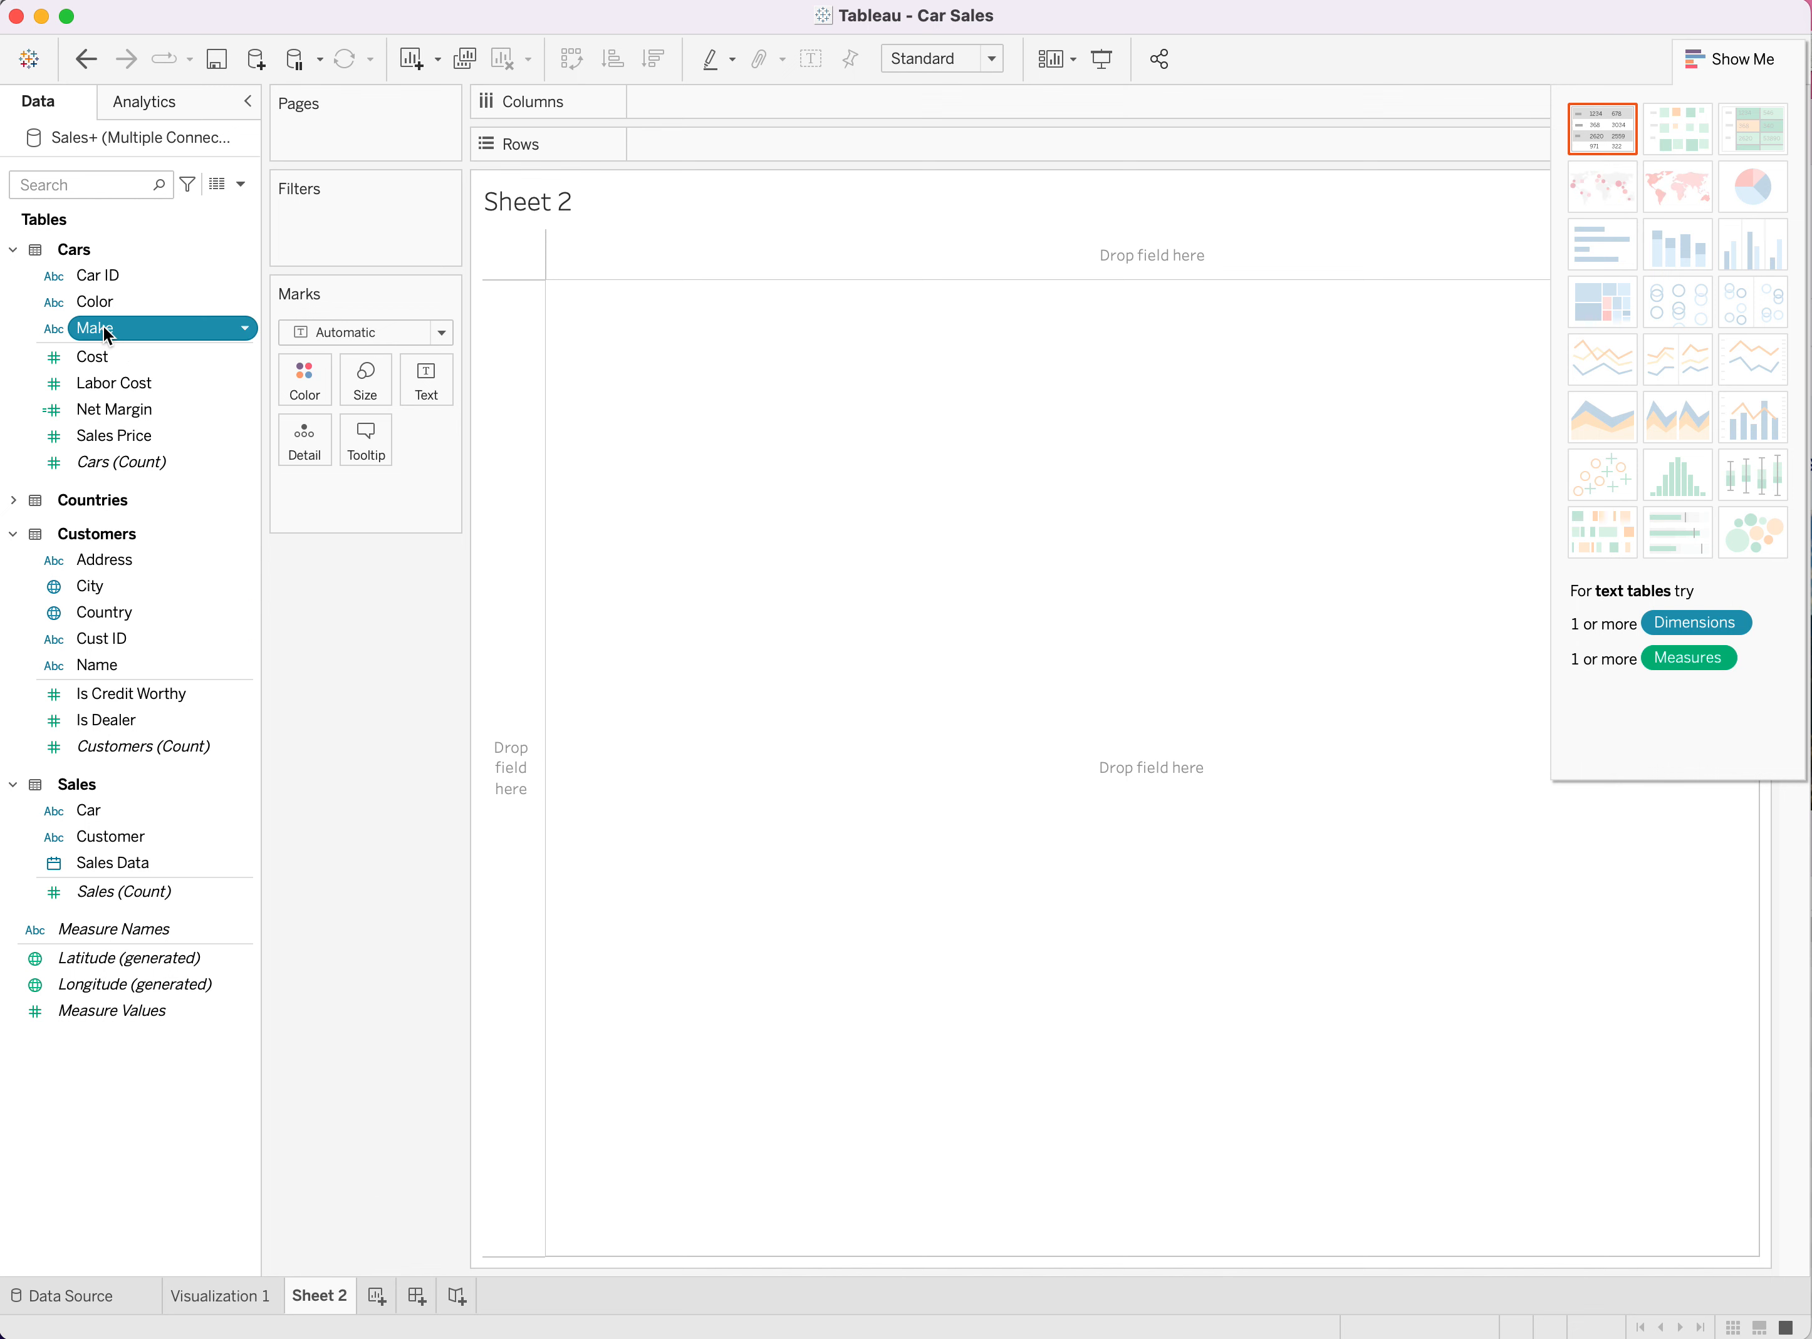
{"action": "left_click_drag", "start_coordinate": [106, 331], "coordinate": [125, 611]}
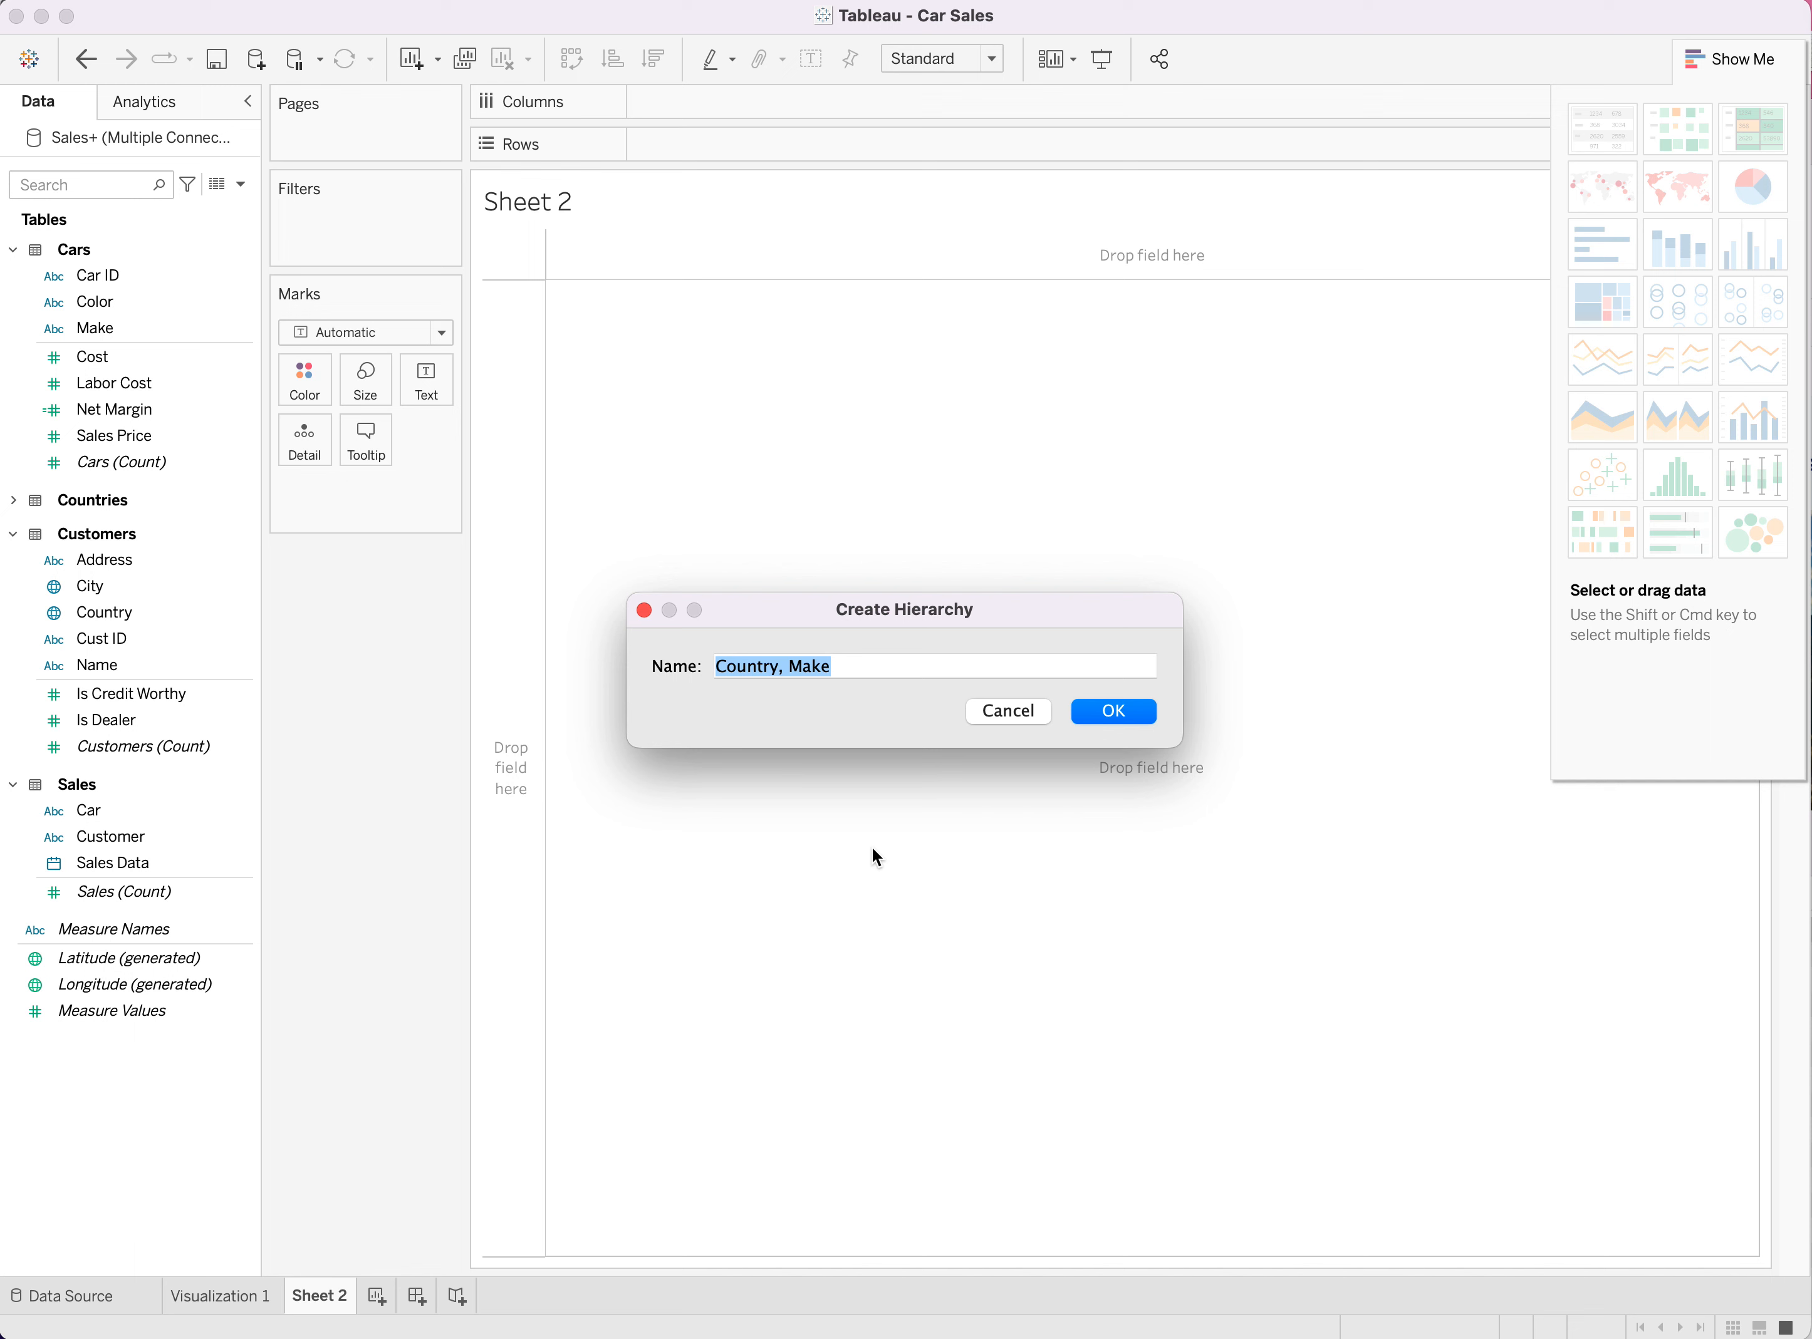
{"action": "left_click", "coordinate": [1114, 712]}
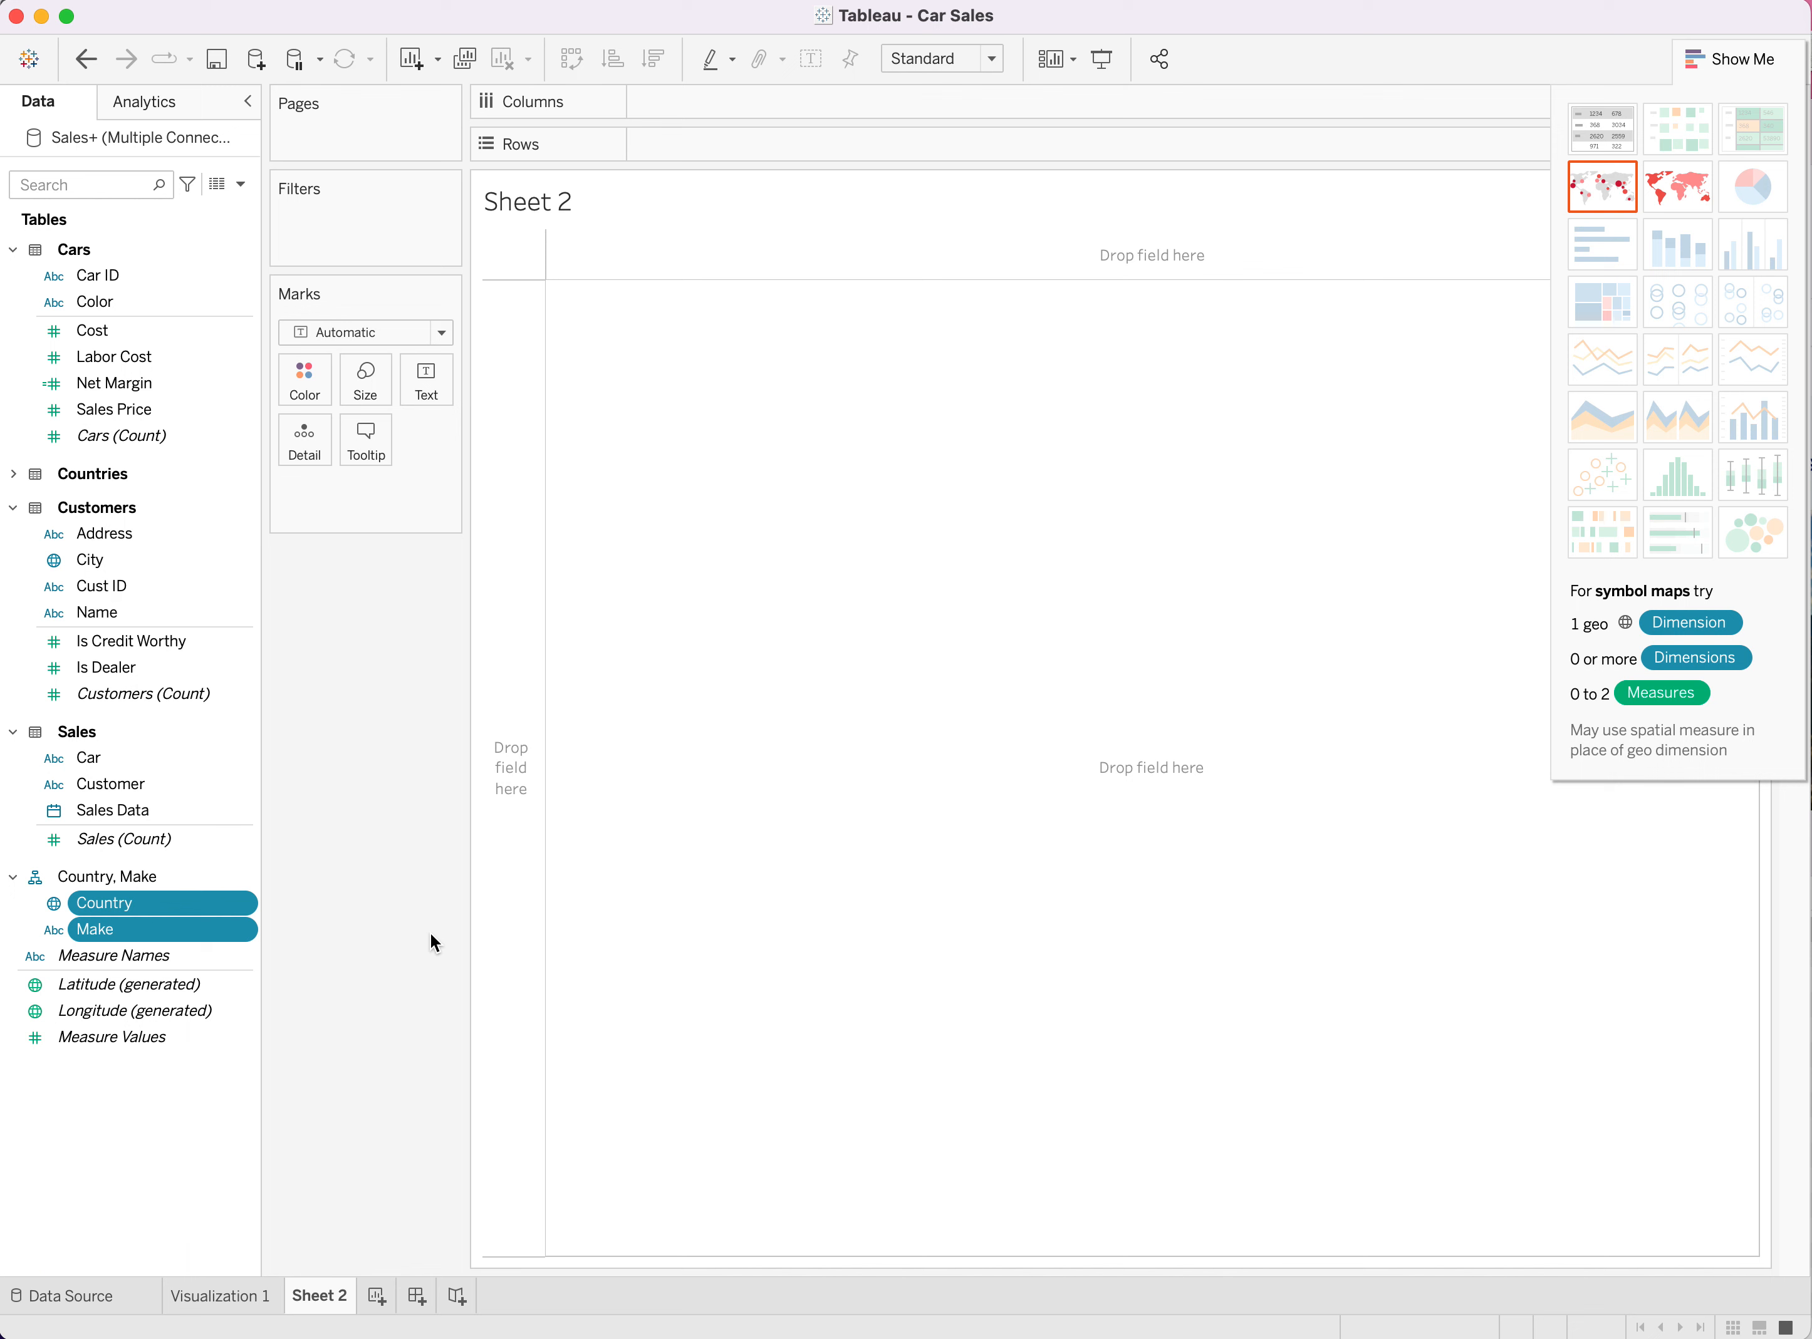
Step: Place the Country, Make hierarchy on Columns and add Sales Price to Rows three times
{"action": "left_click_drag", "start_coordinate": [111, 882], "coordinate": [712, 104]}
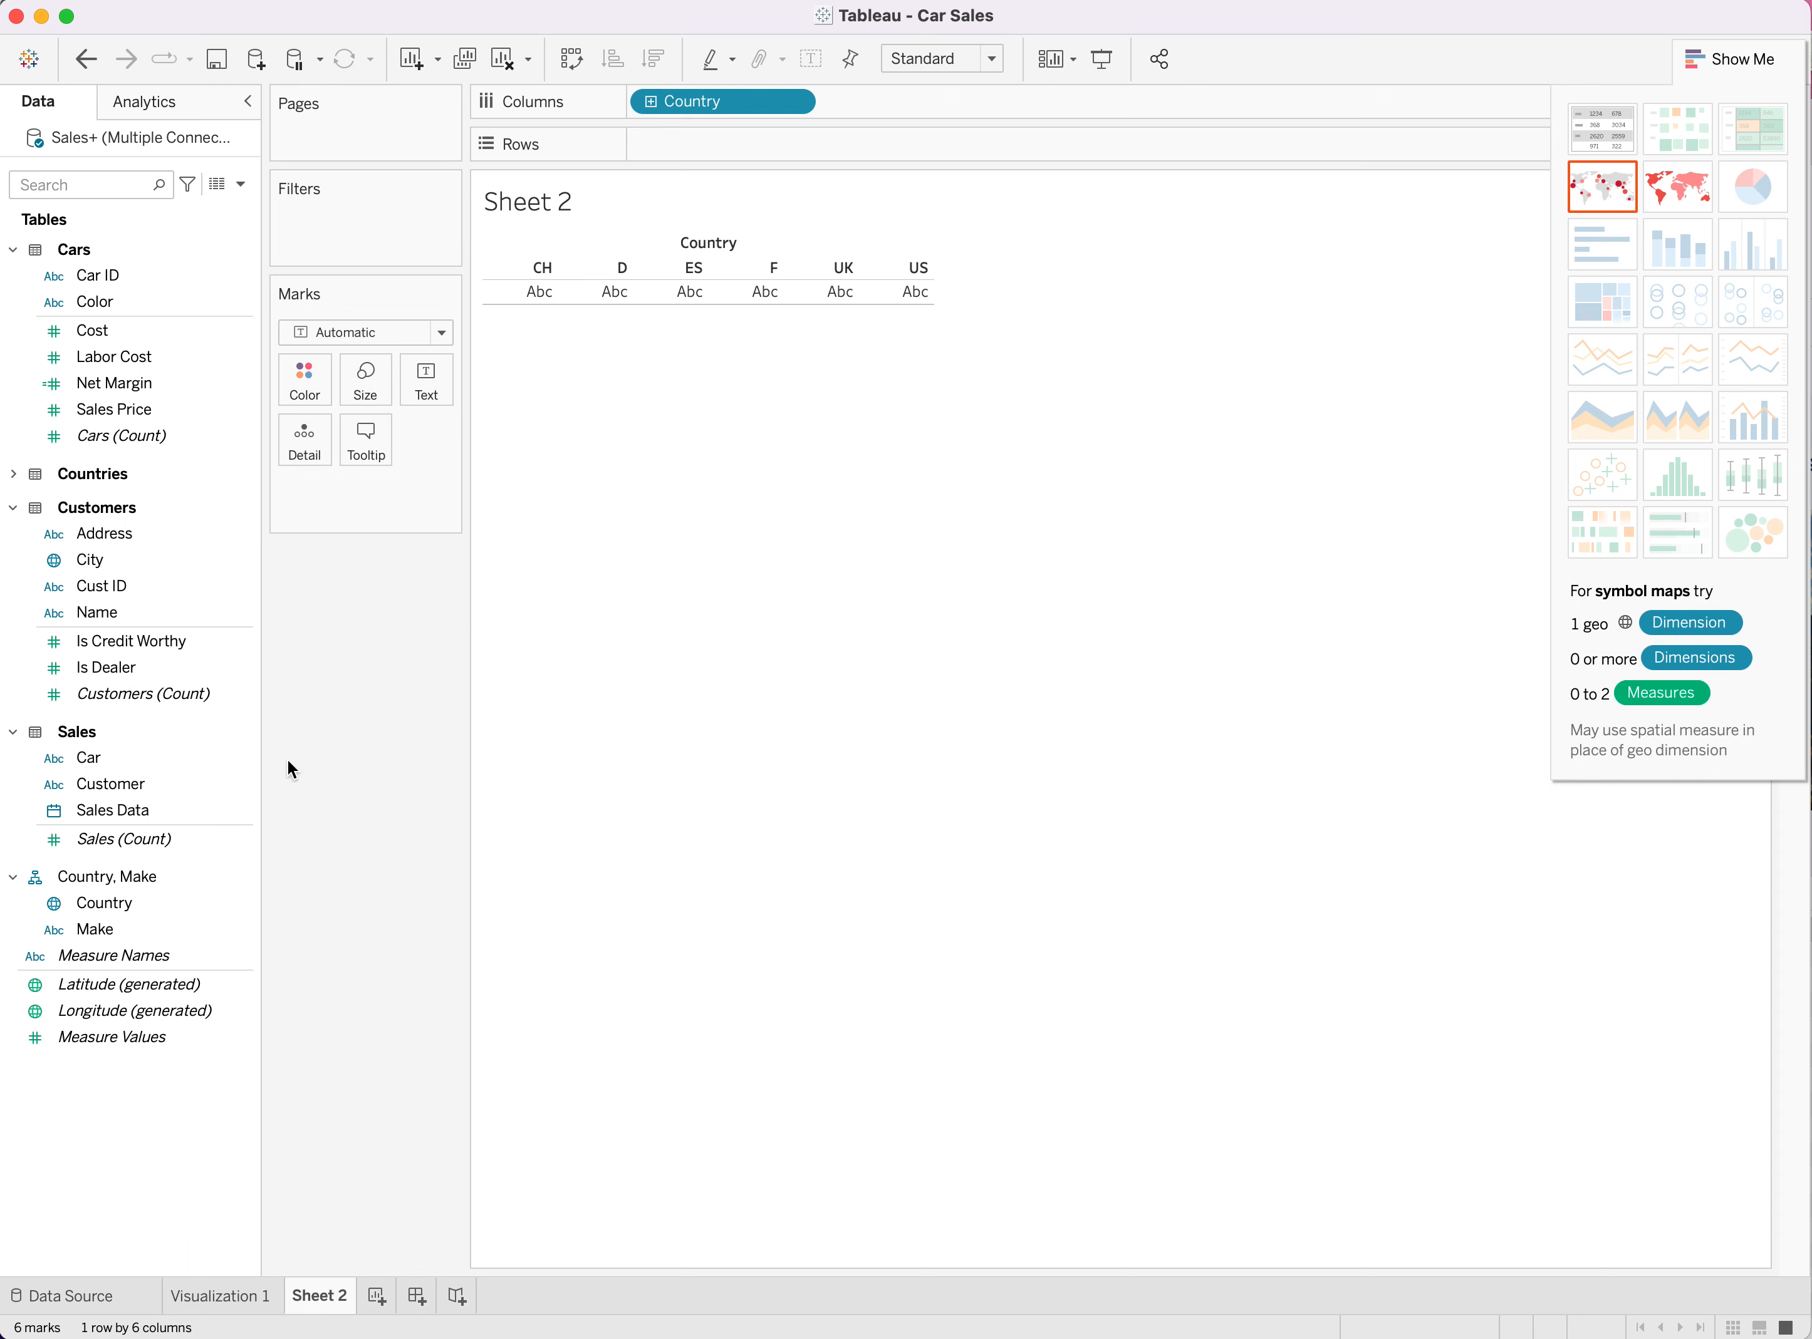
{"action": "left_click_drag", "start_coordinate": [106, 414], "coordinate": [691, 142]}
{"action": "left_click_drag", "start_coordinate": [106, 408], "coordinate": [880, 162]}
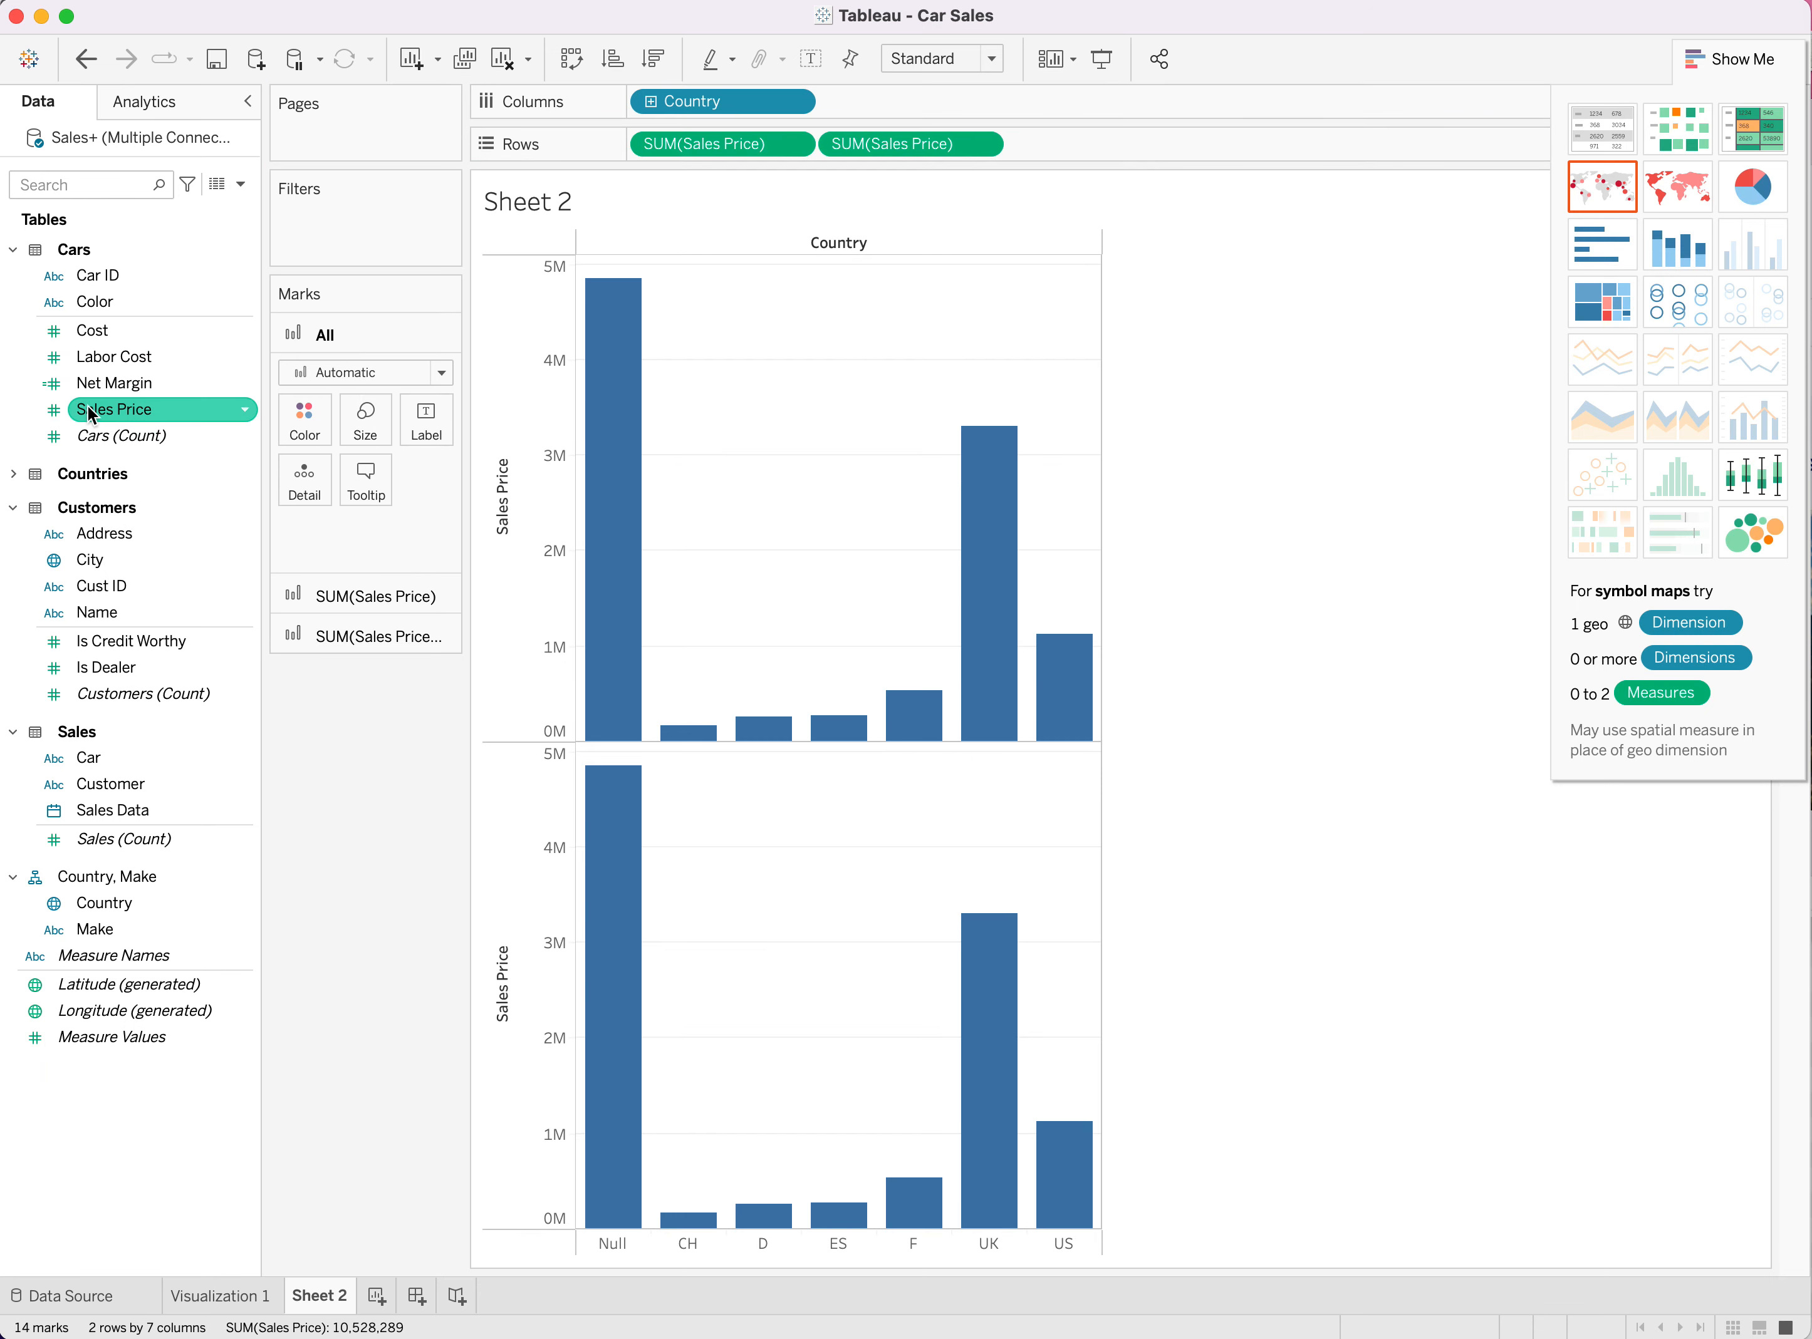
{"action": "left_click_drag", "start_coordinate": [102, 410], "coordinate": [1071, 145]}
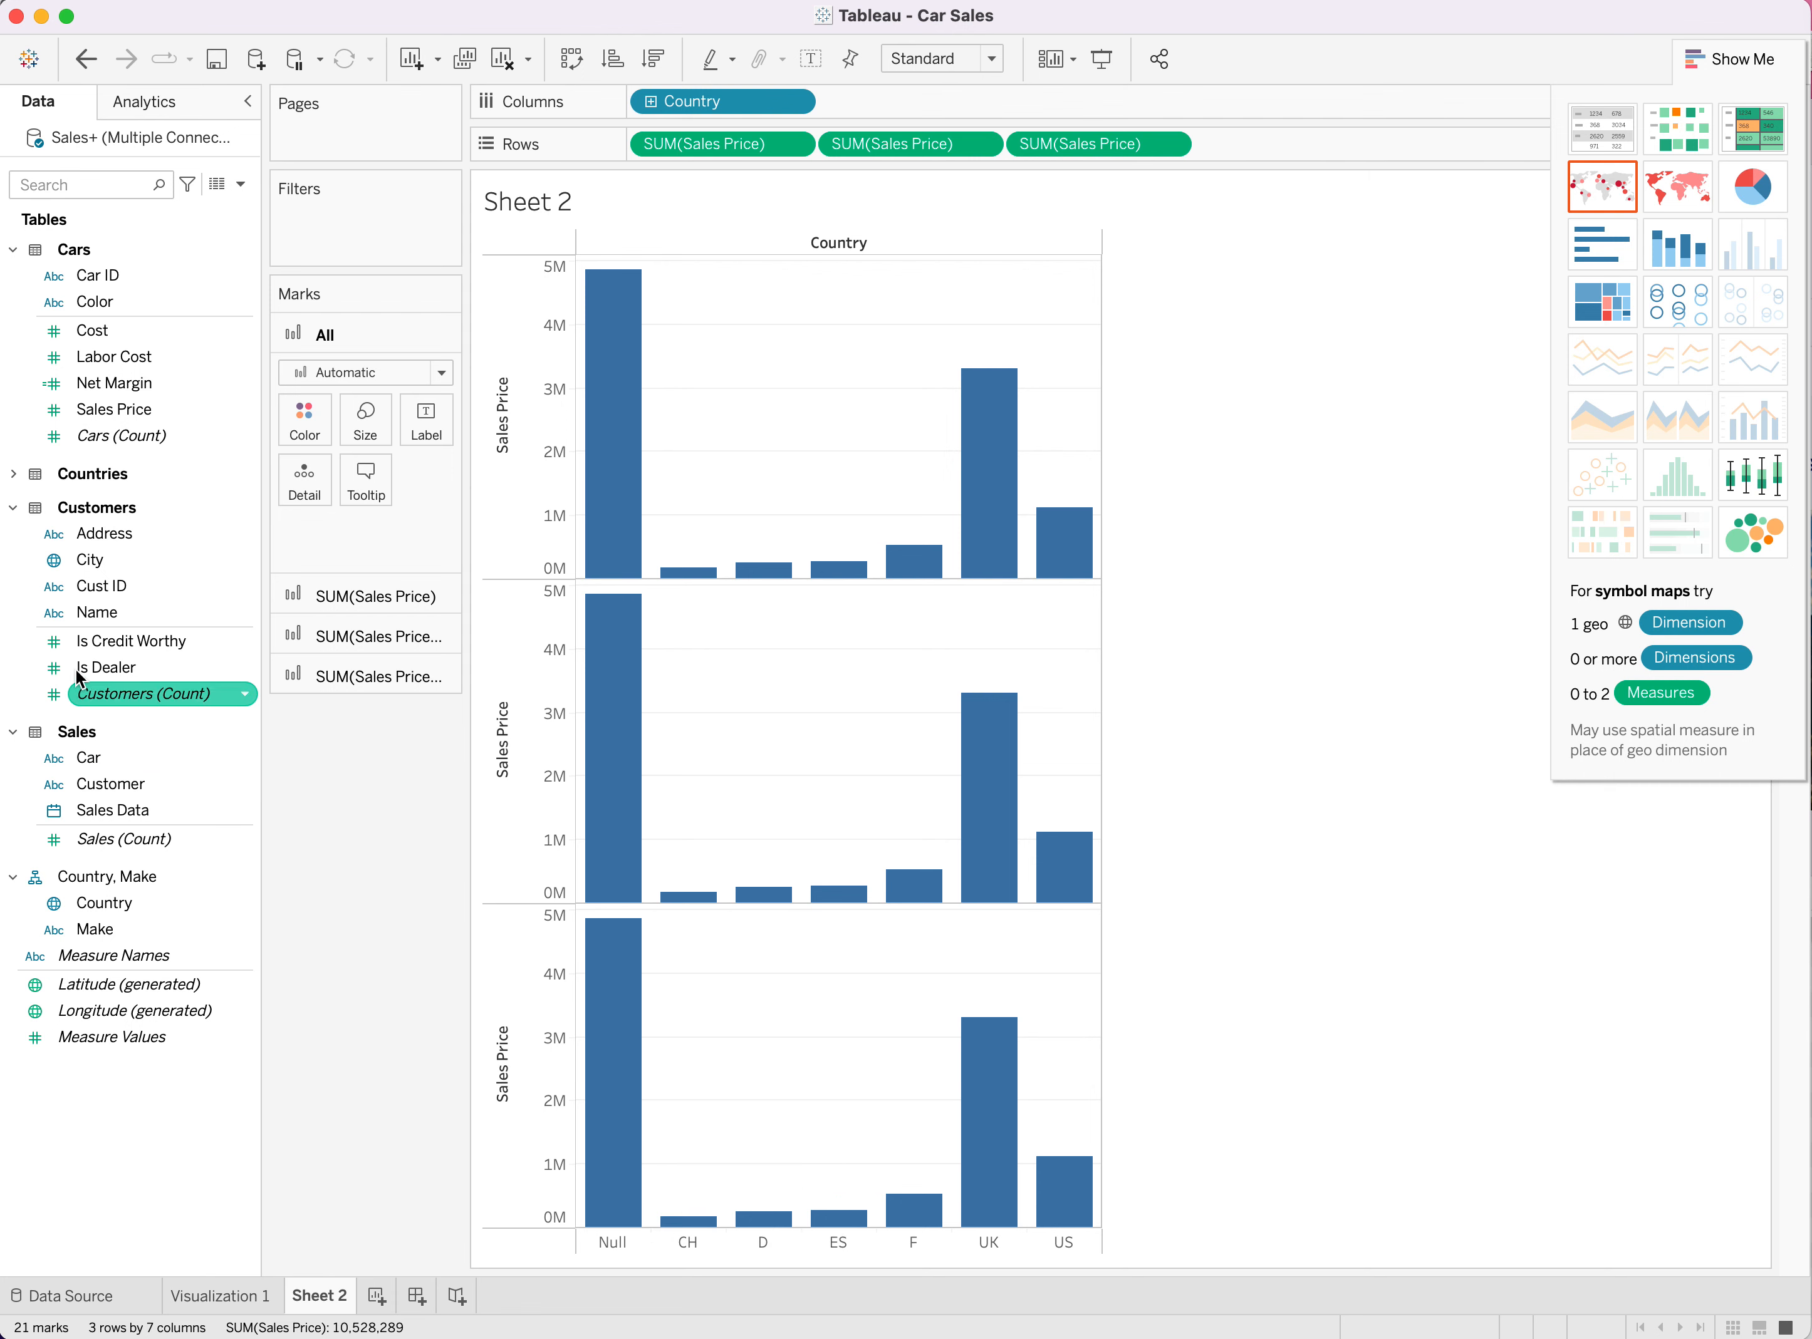
Step: Filter Country to exclude Null, and drill the columns down to Make and back up to Country
{"action": "mouse_move", "coordinate": [102, 902]}
{"action": "left_mouse_down"}
{"action": "mouse_move", "coordinate": [198, 845]}
{"action": "mouse_move", "coordinate": [342, 282]}
{"action": "mouse_move", "coordinate": [330, 211]}
{"action": "left_mouse_up"}
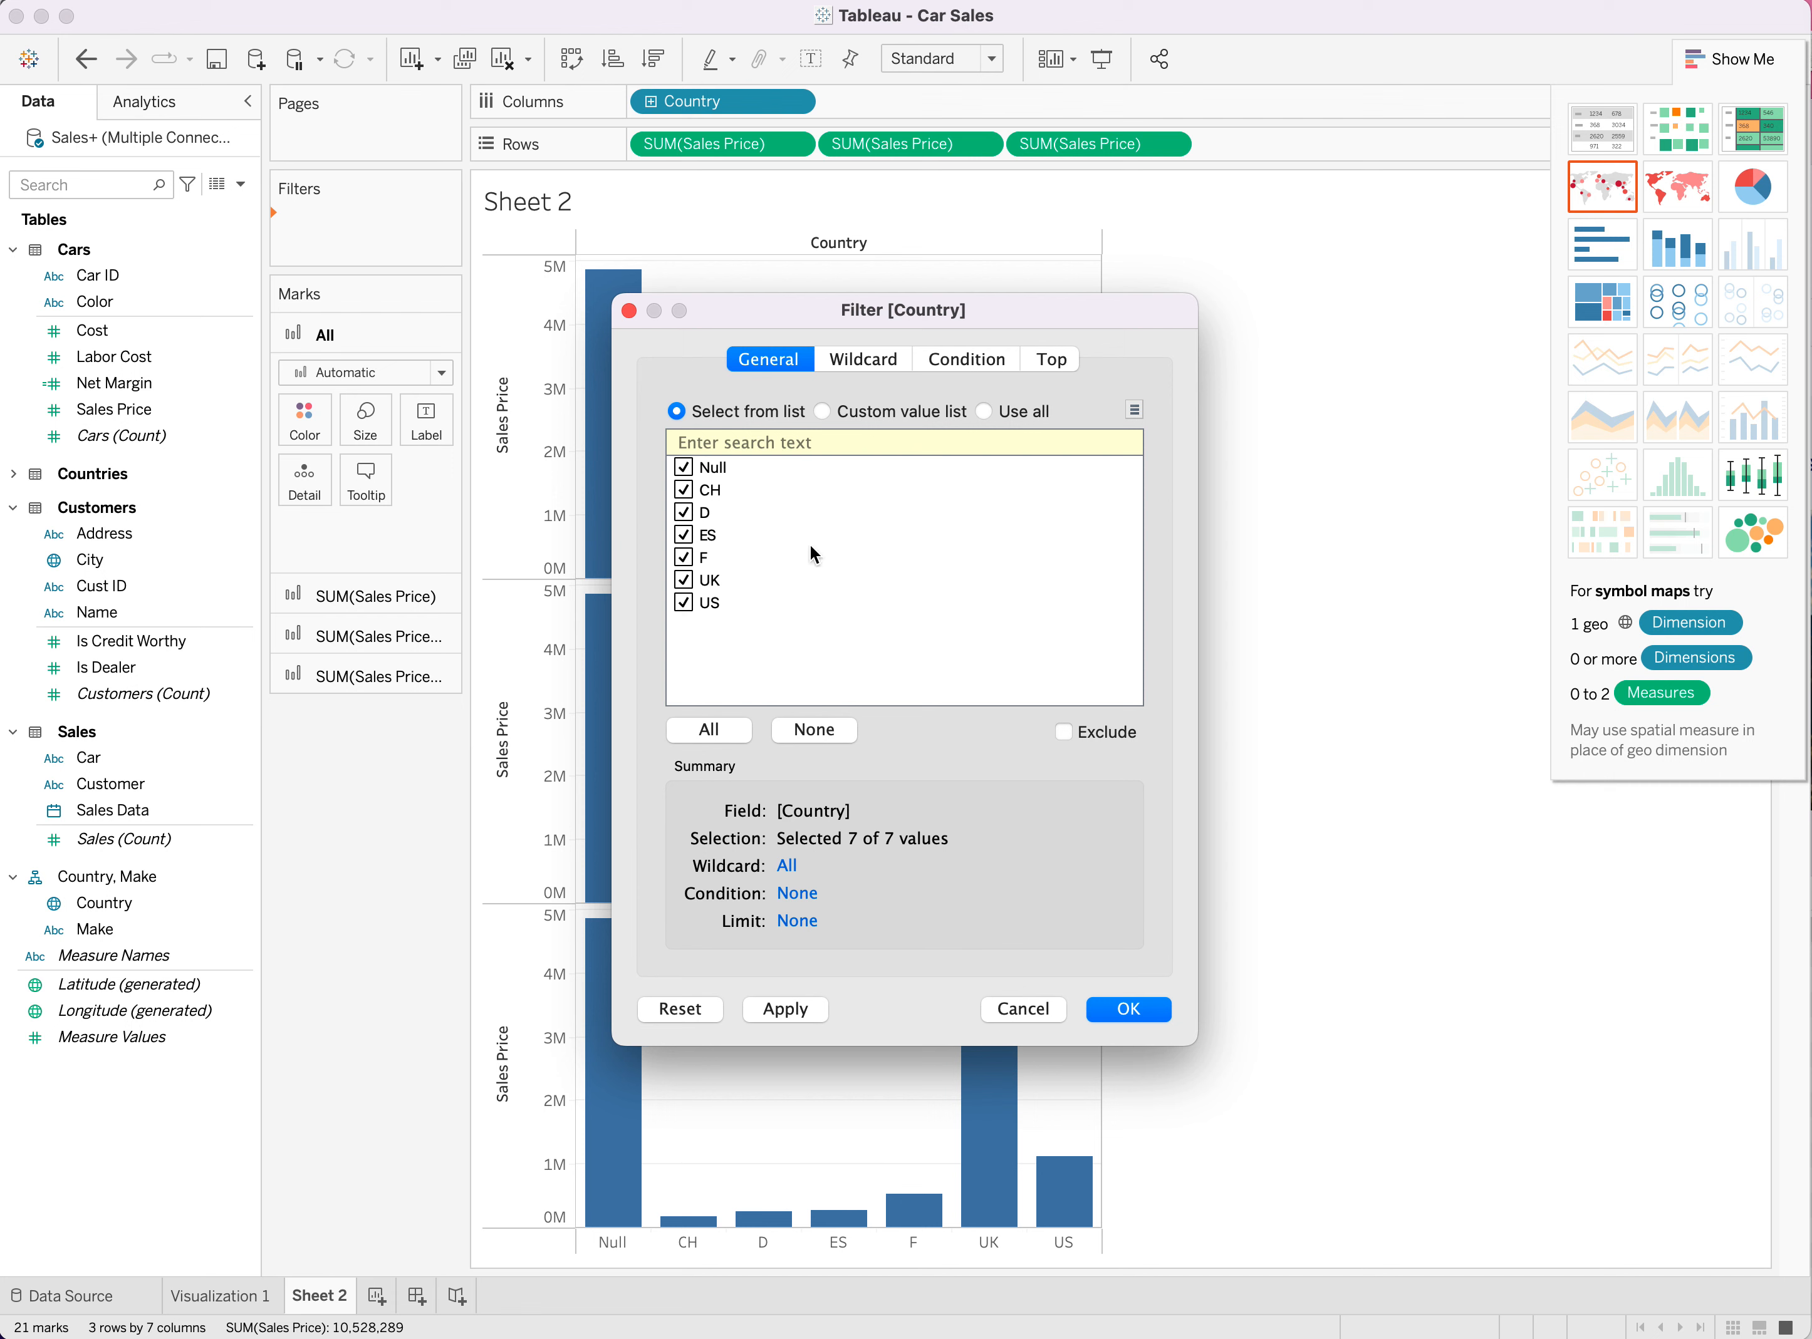
{"action": "left_click", "coordinate": [682, 468]}
{"action": "left_click", "coordinate": [1119, 1011]}
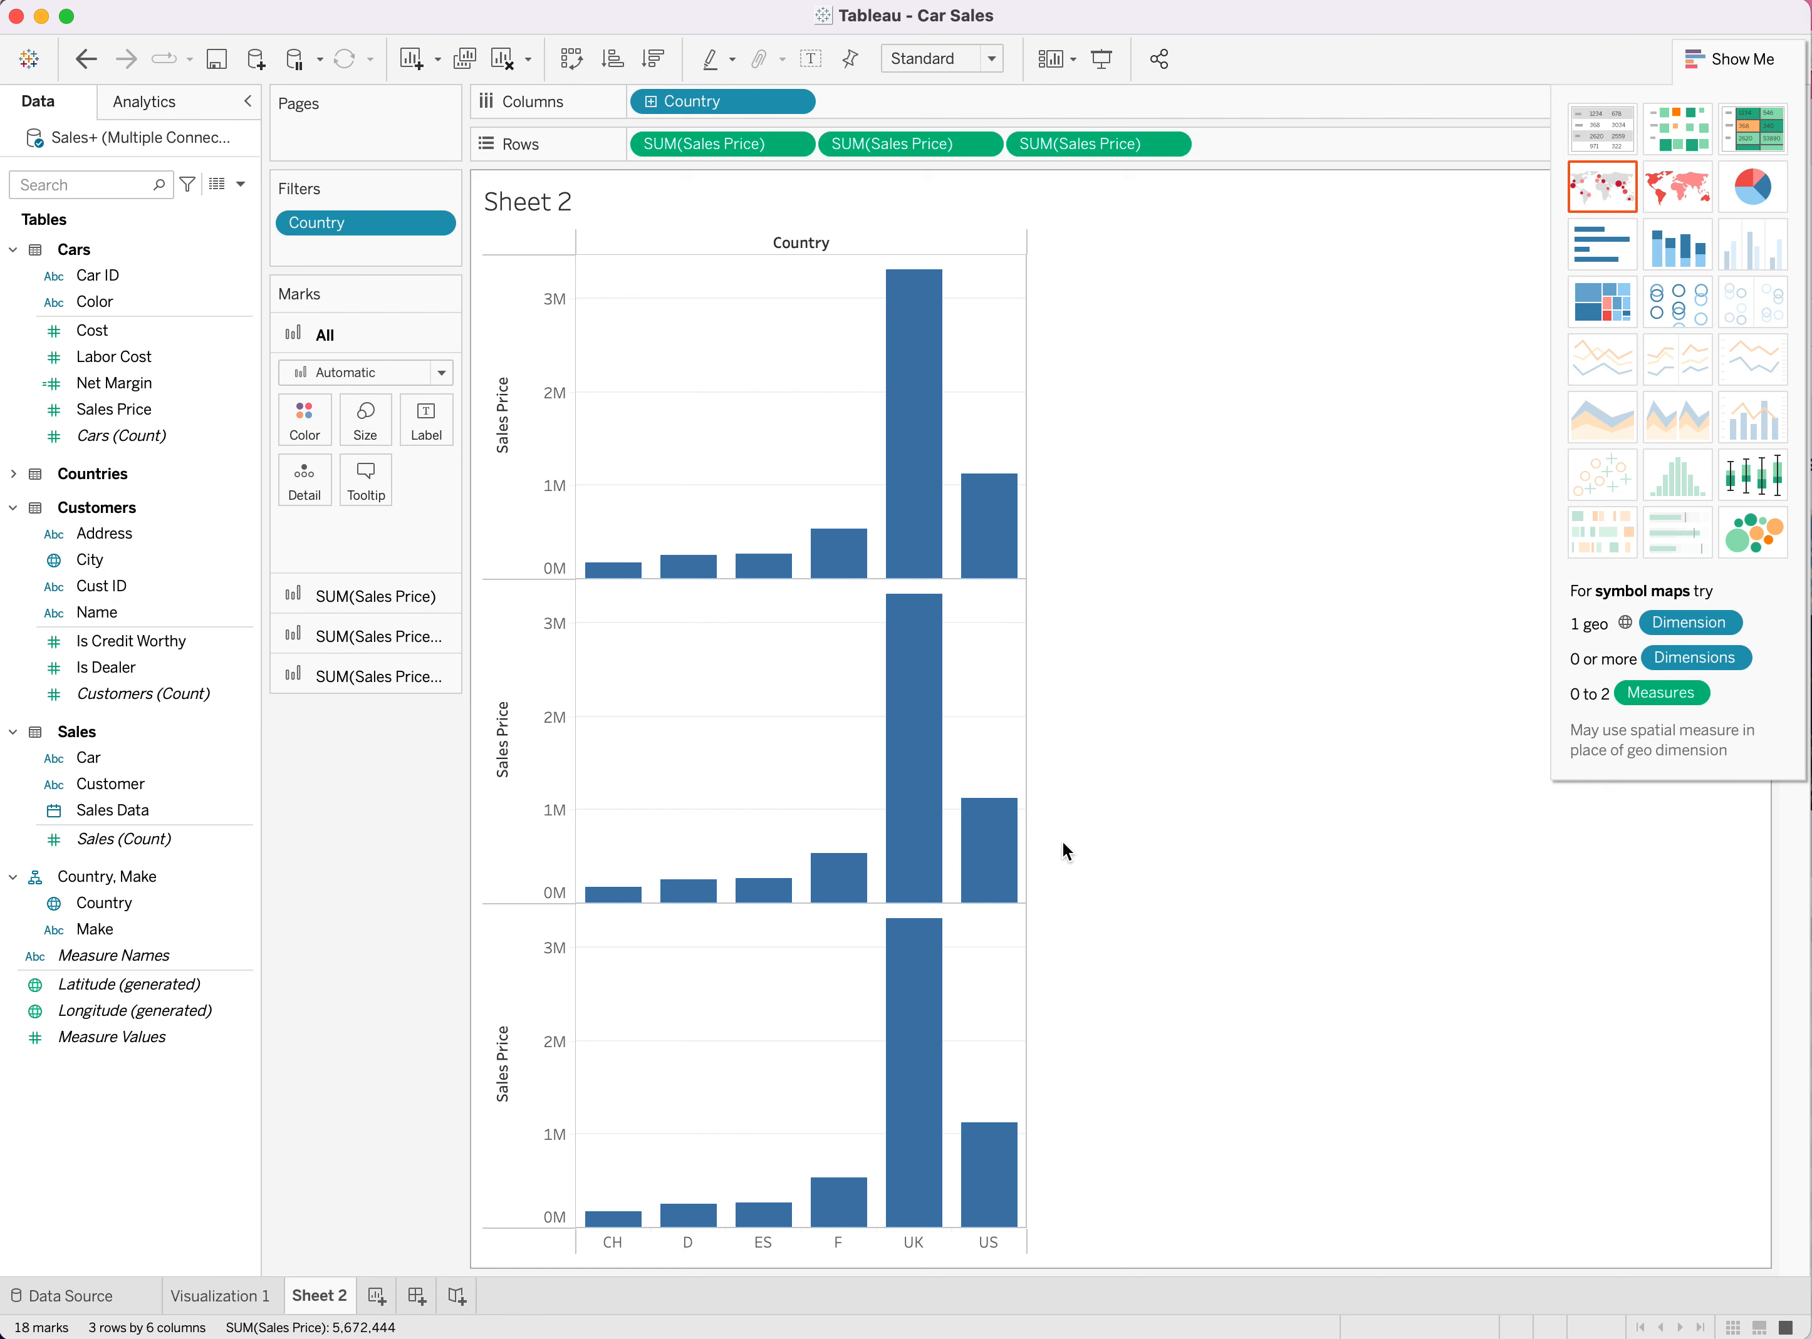
{"action": "left_click", "coordinate": [651, 101]}
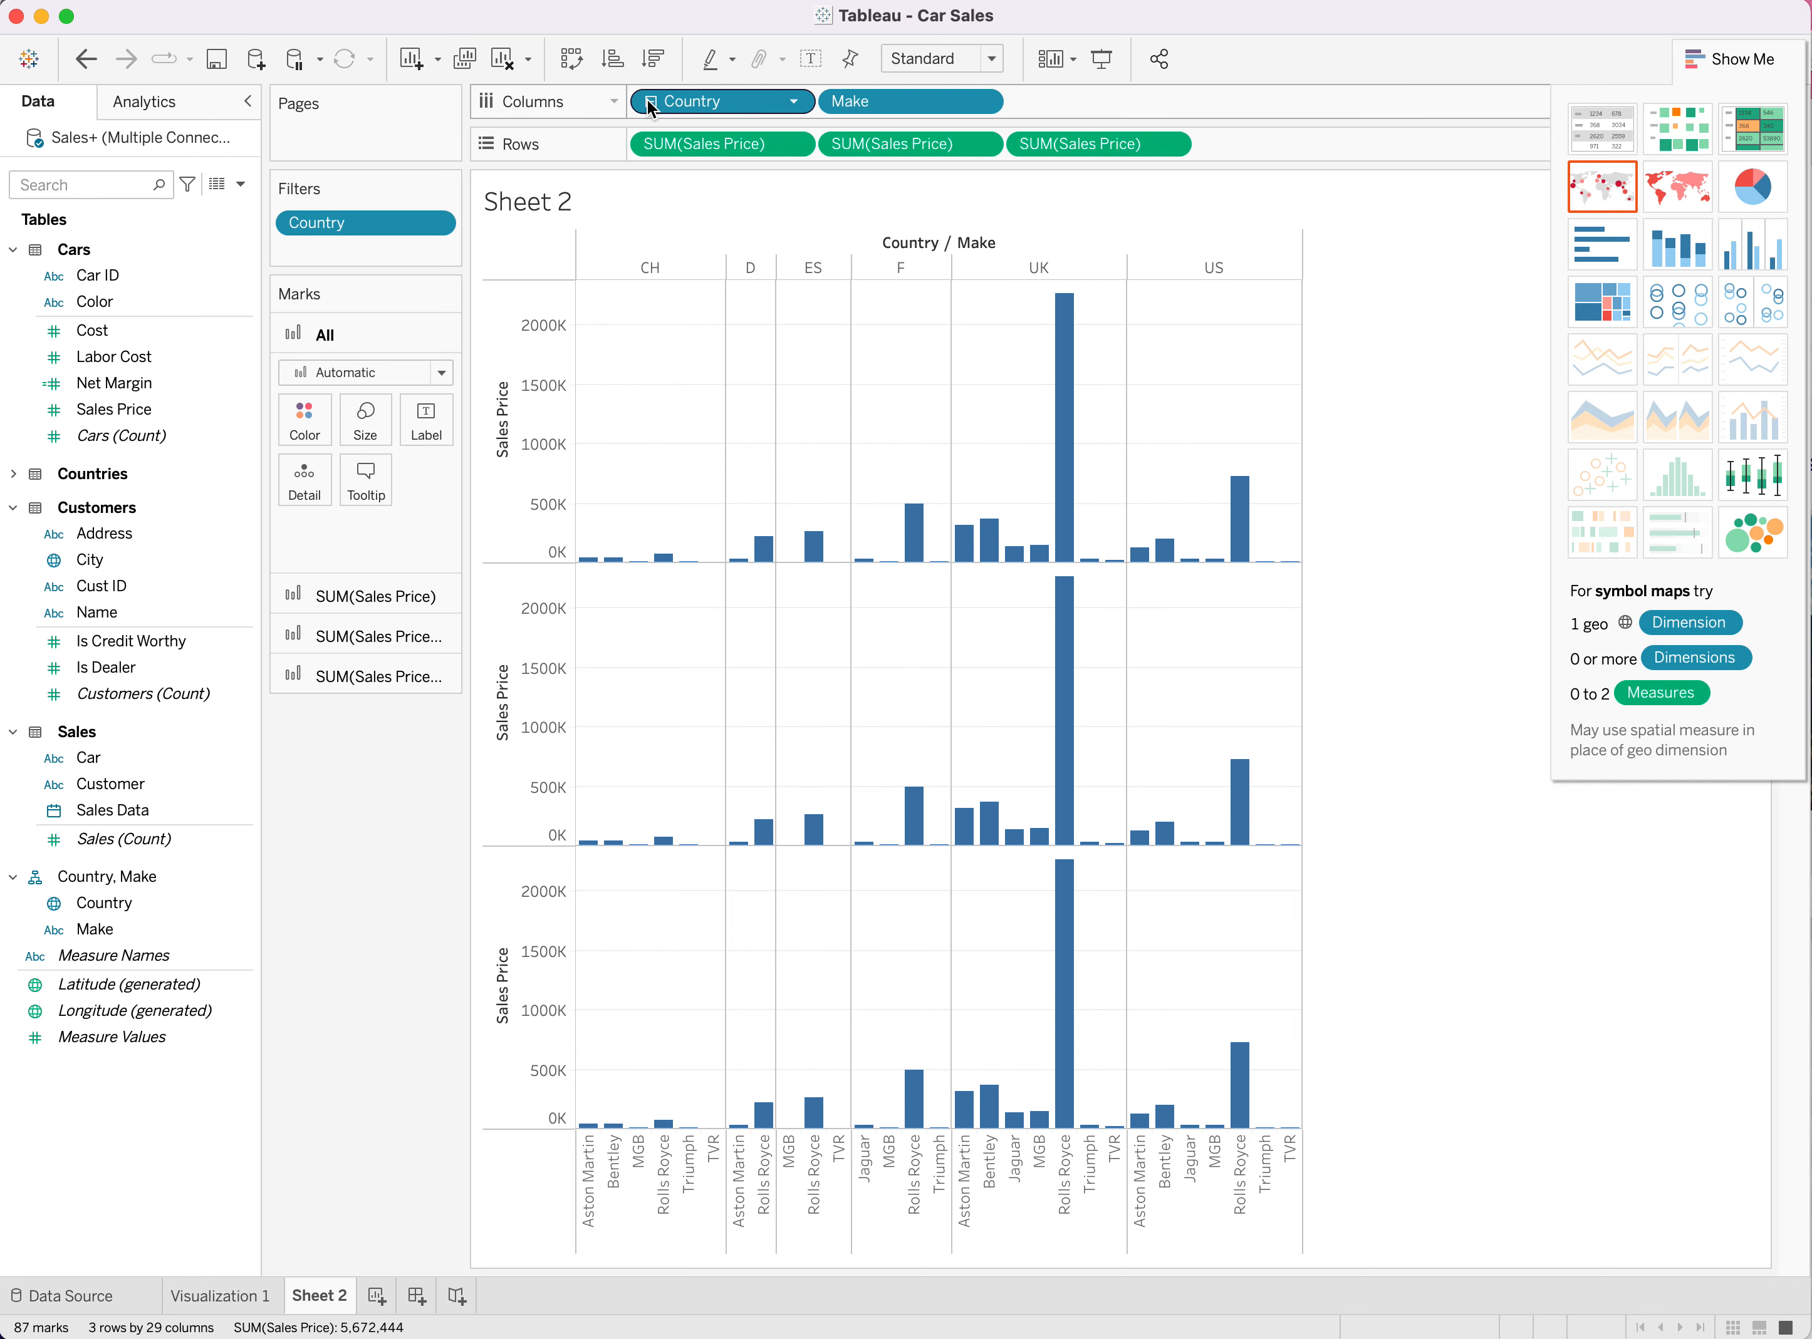
{"action": "left_click", "coordinate": [651, 101]}
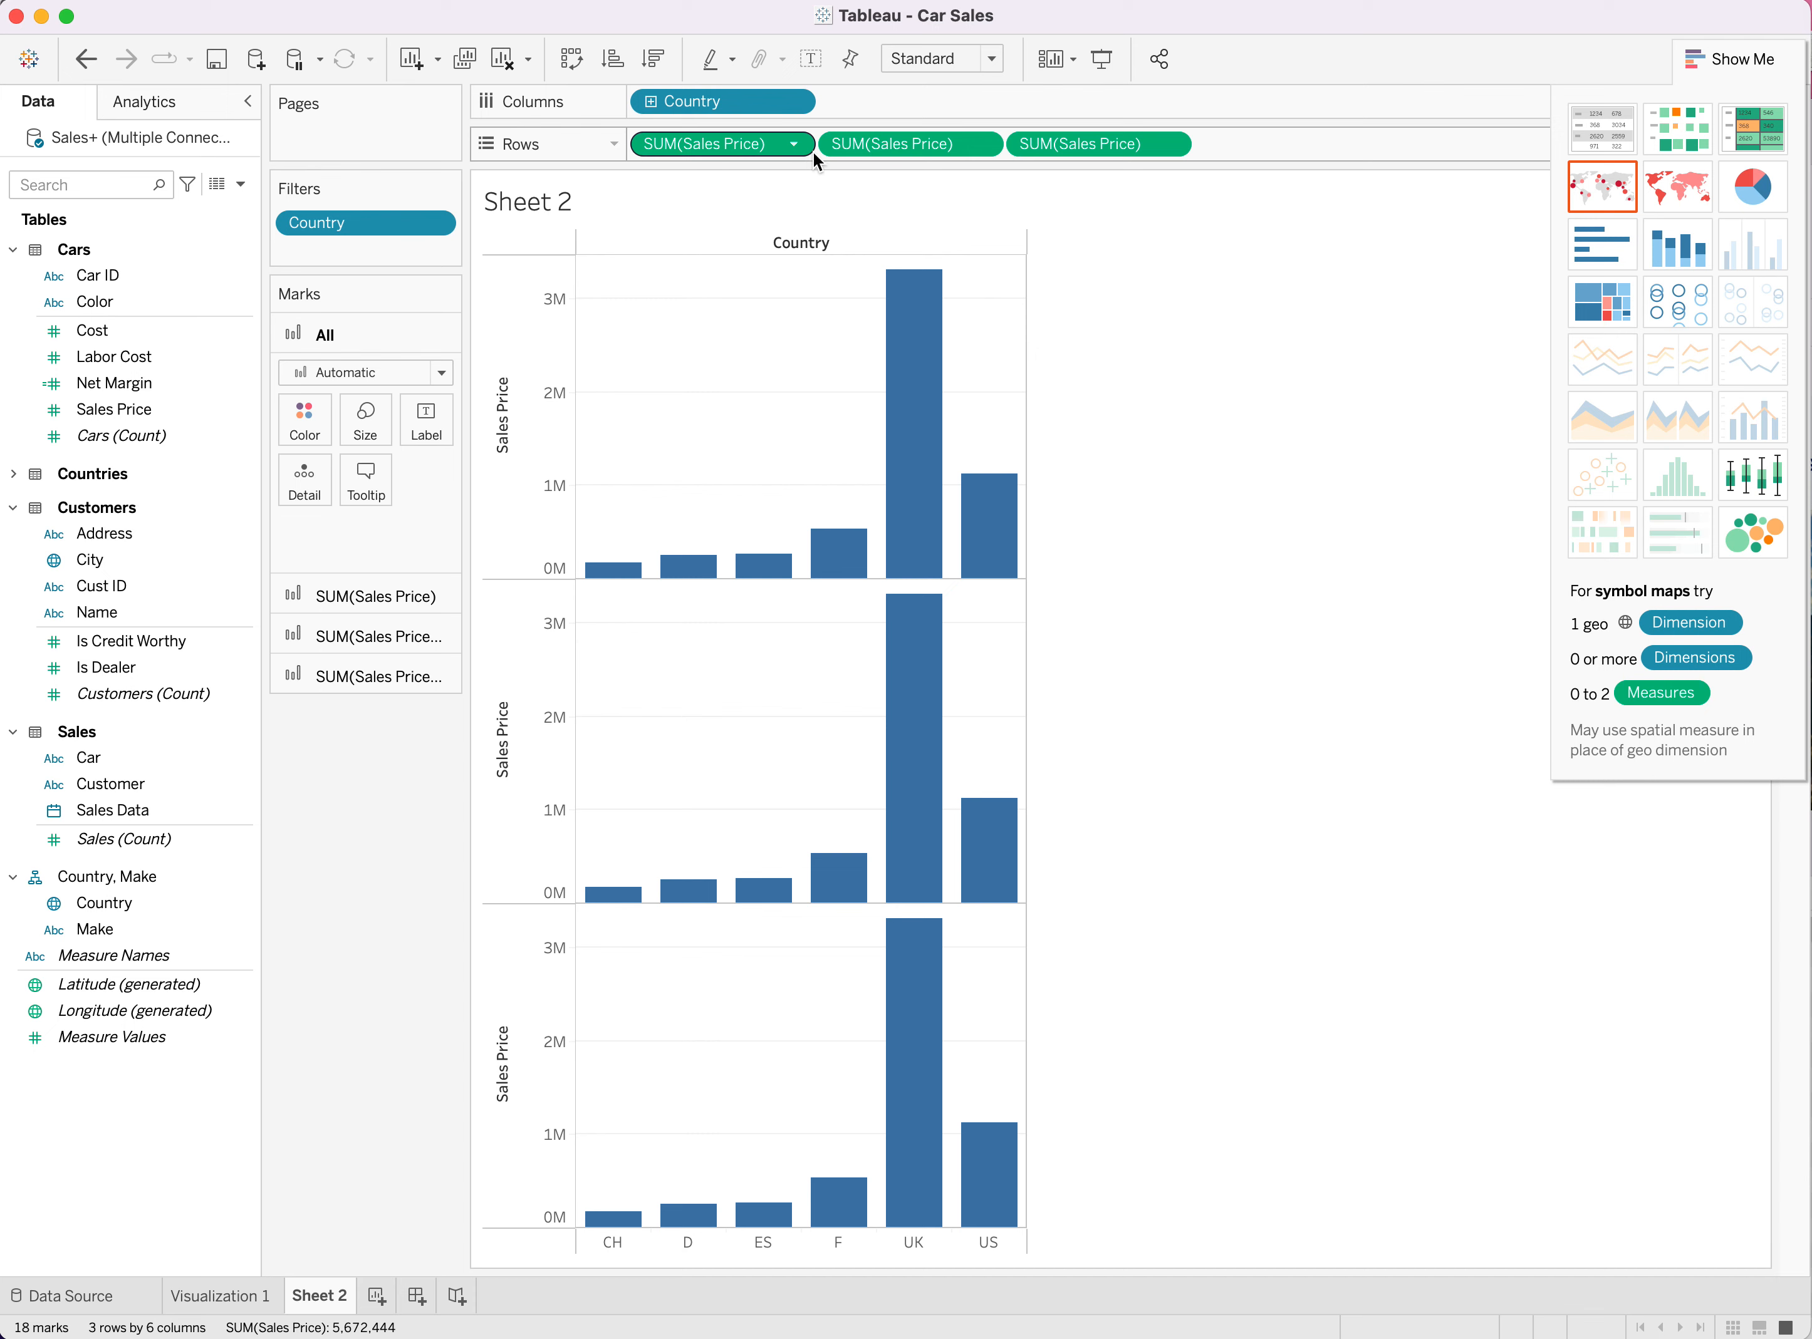
Step: Set the aggregations of the three Sales Price measures on Rows to Minimum, Maximum and Average, in that order
{"action": "left_click", "coordinate": [793, 147]}
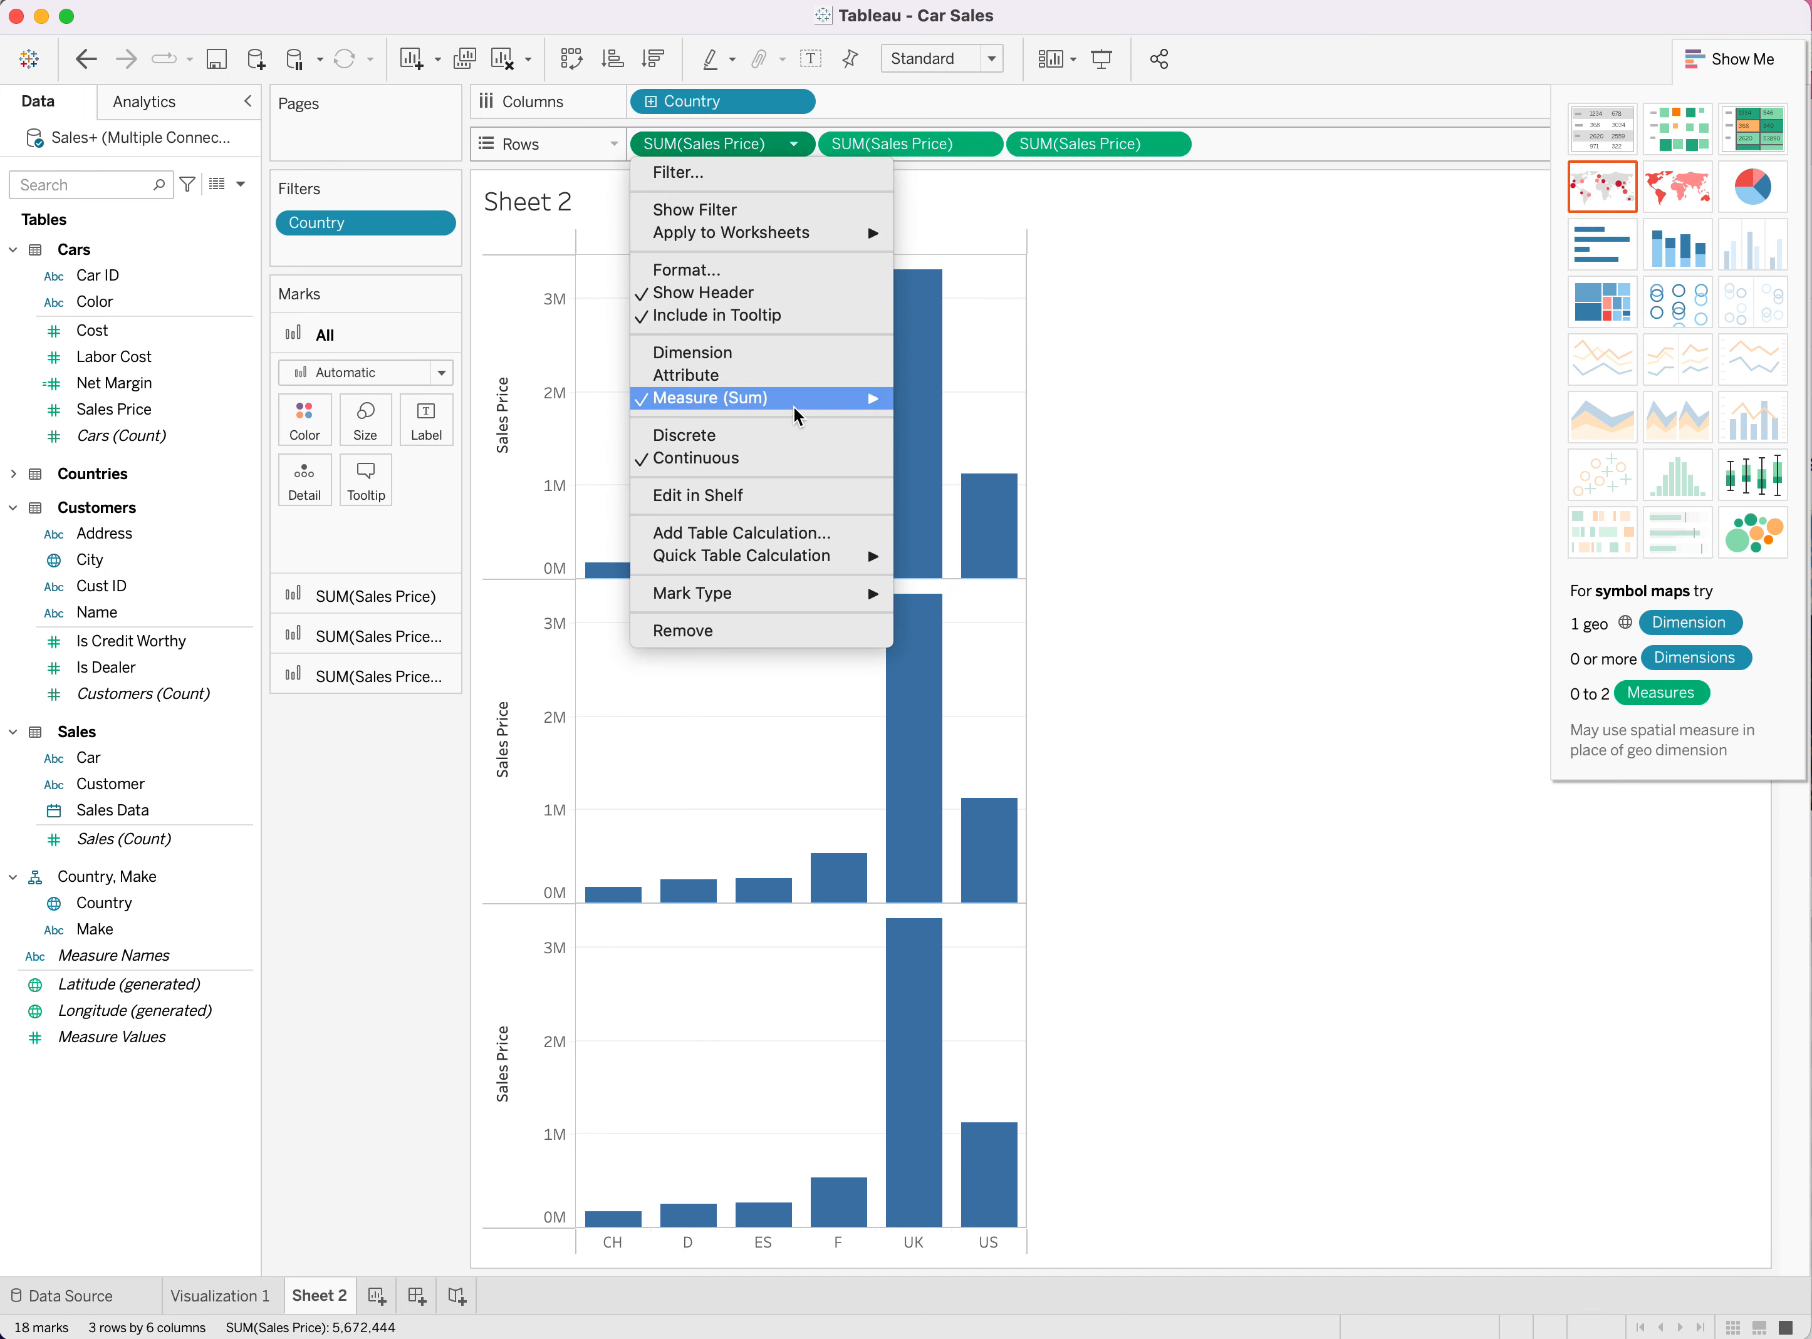
{"action": "mouse_move", "coordinate": [802, 398]}
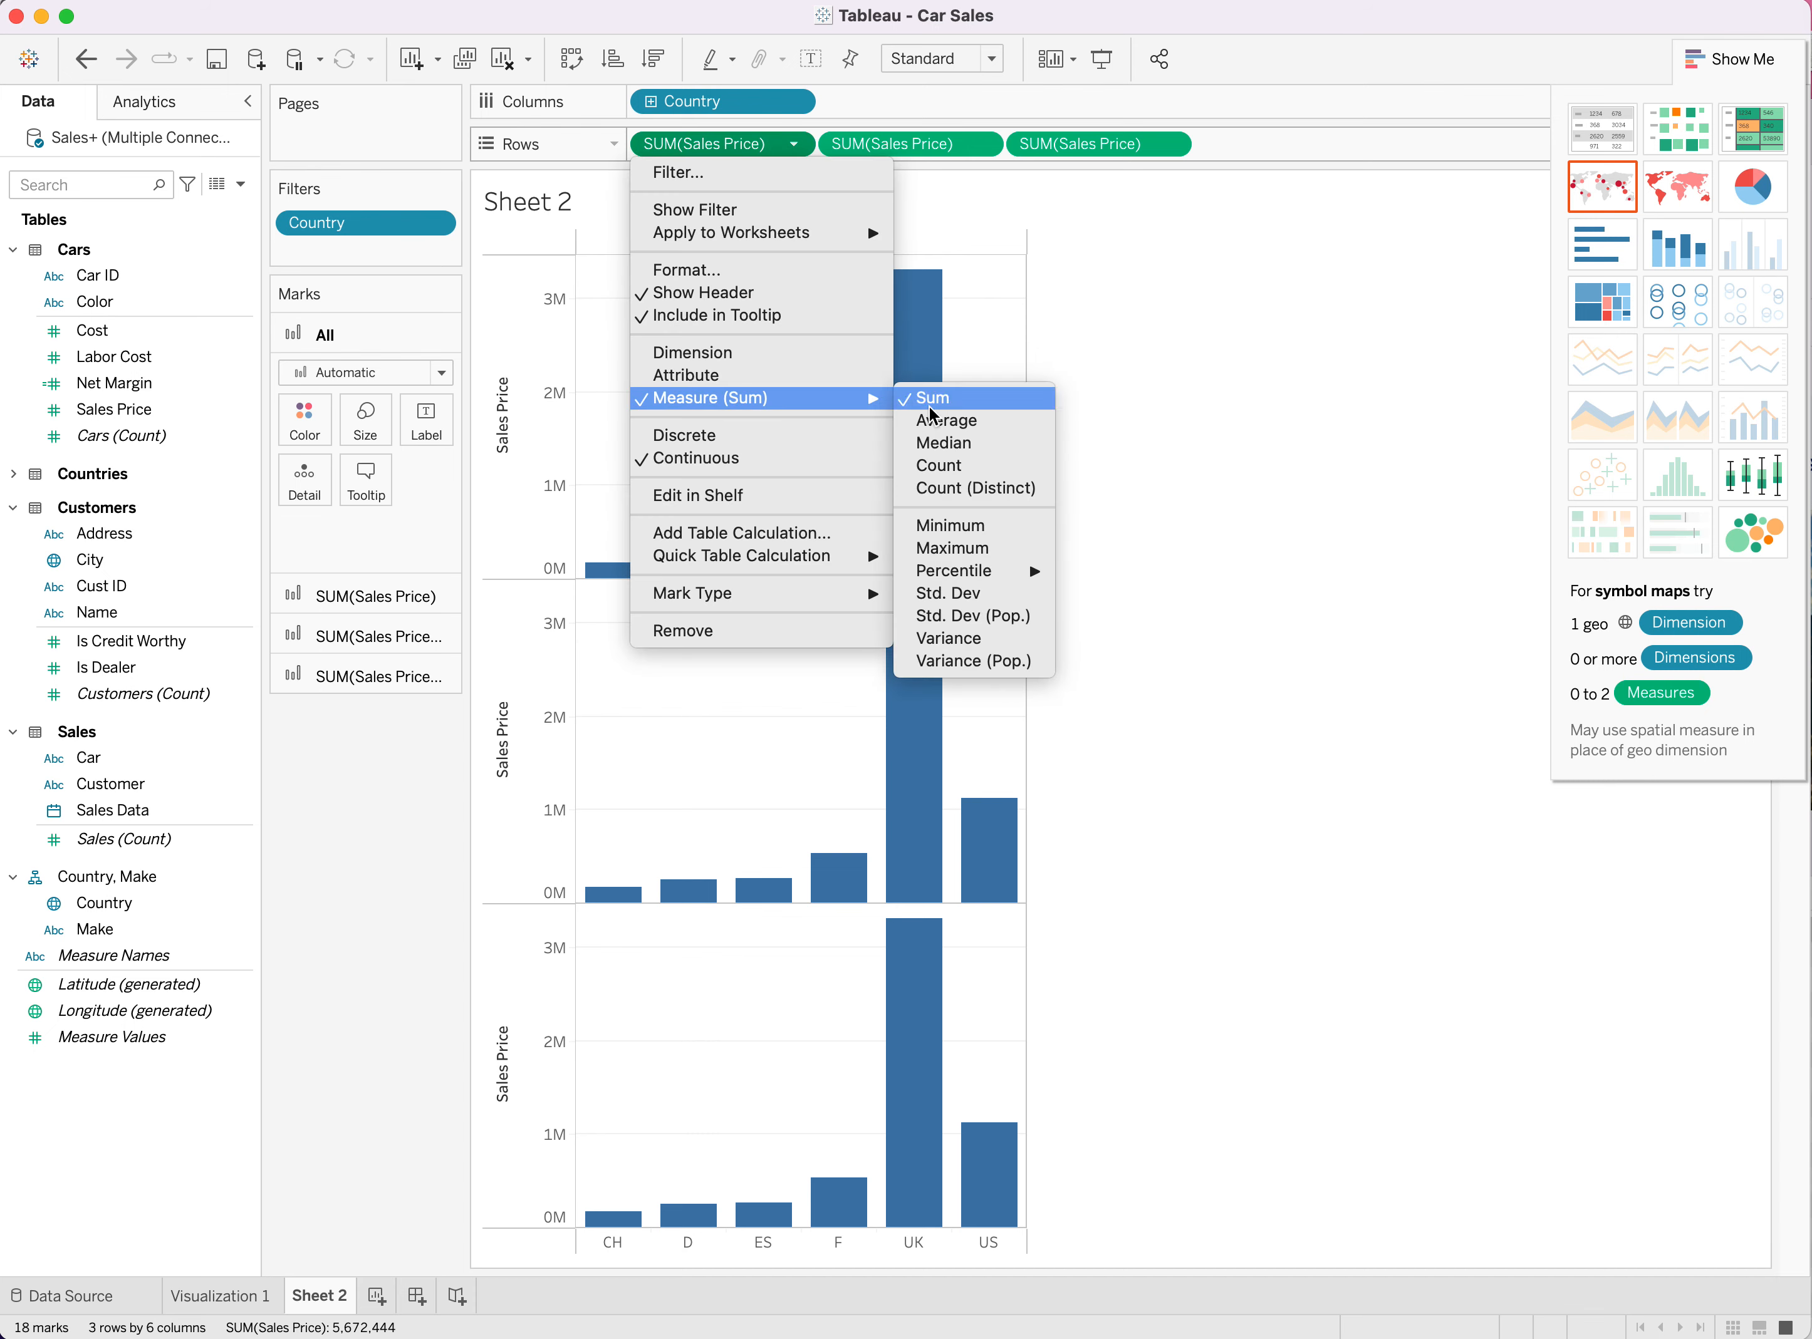
{"action": "left_click", "coordinate": [983, 532]}
{"action": "left_click", "coordinate": [979, 144]}
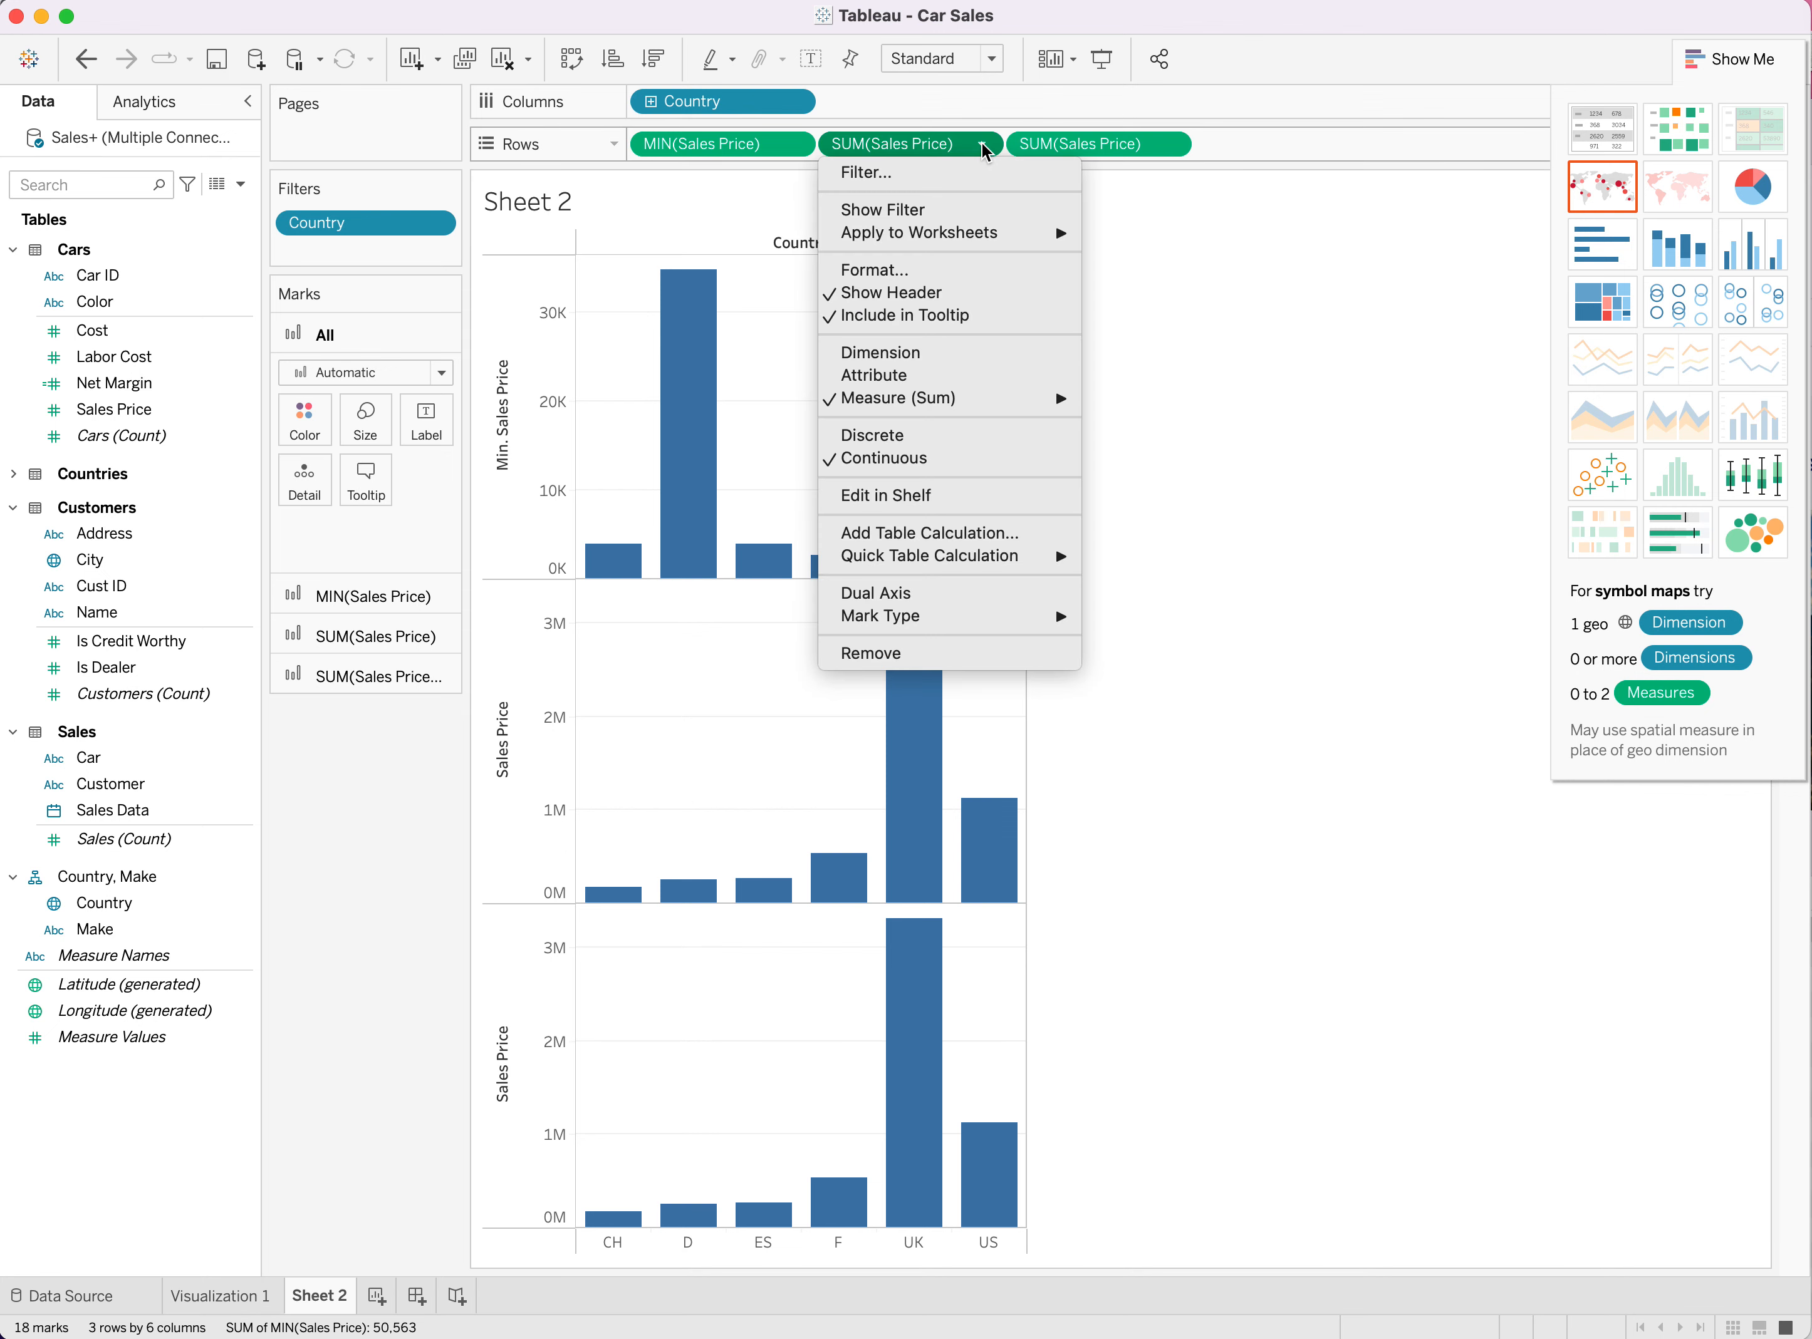
{"action": "mouse_move", "coordinate": [1001, 403]}
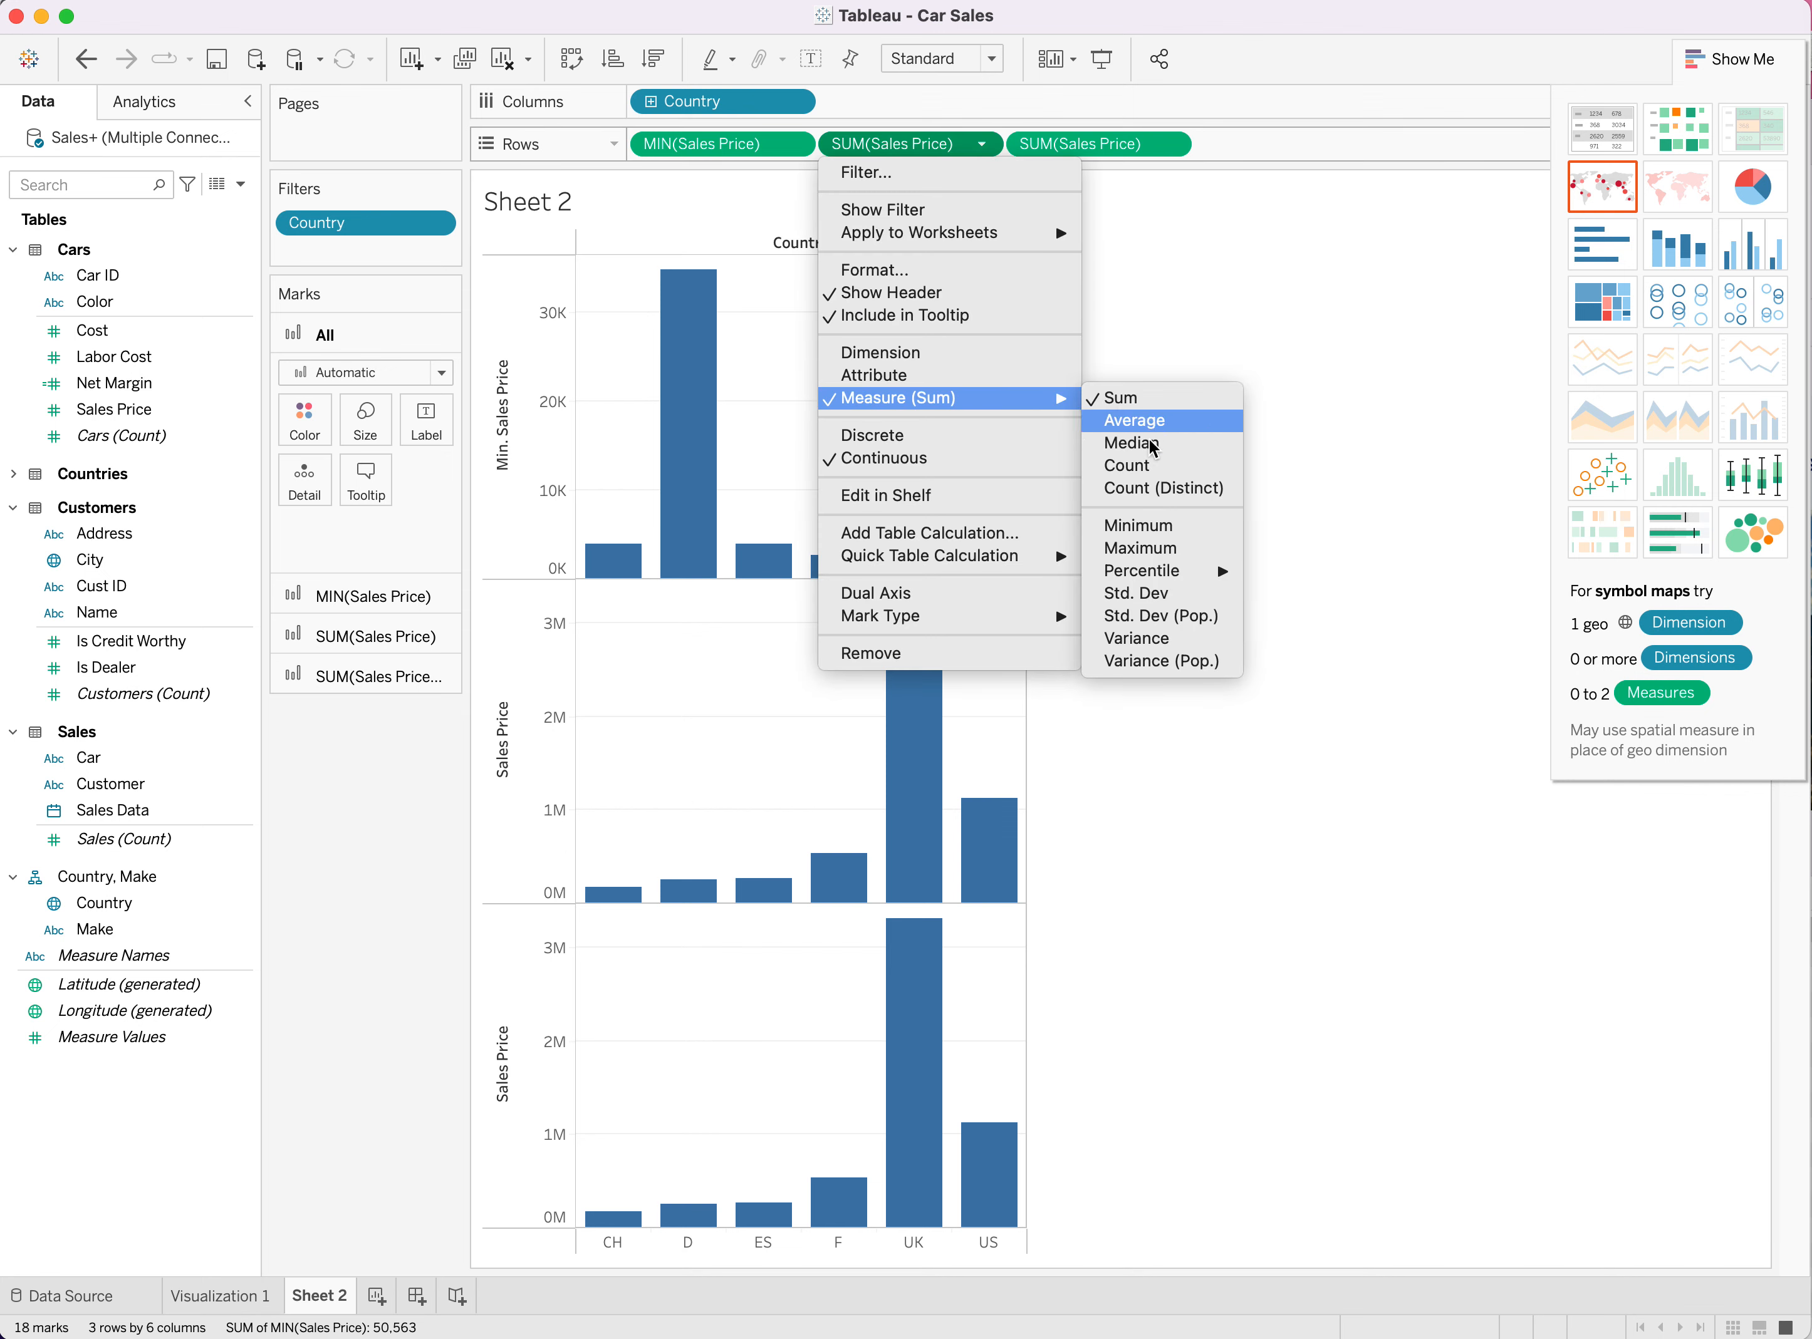
{"action": "left_click", "coordinate": [1156, 560]}
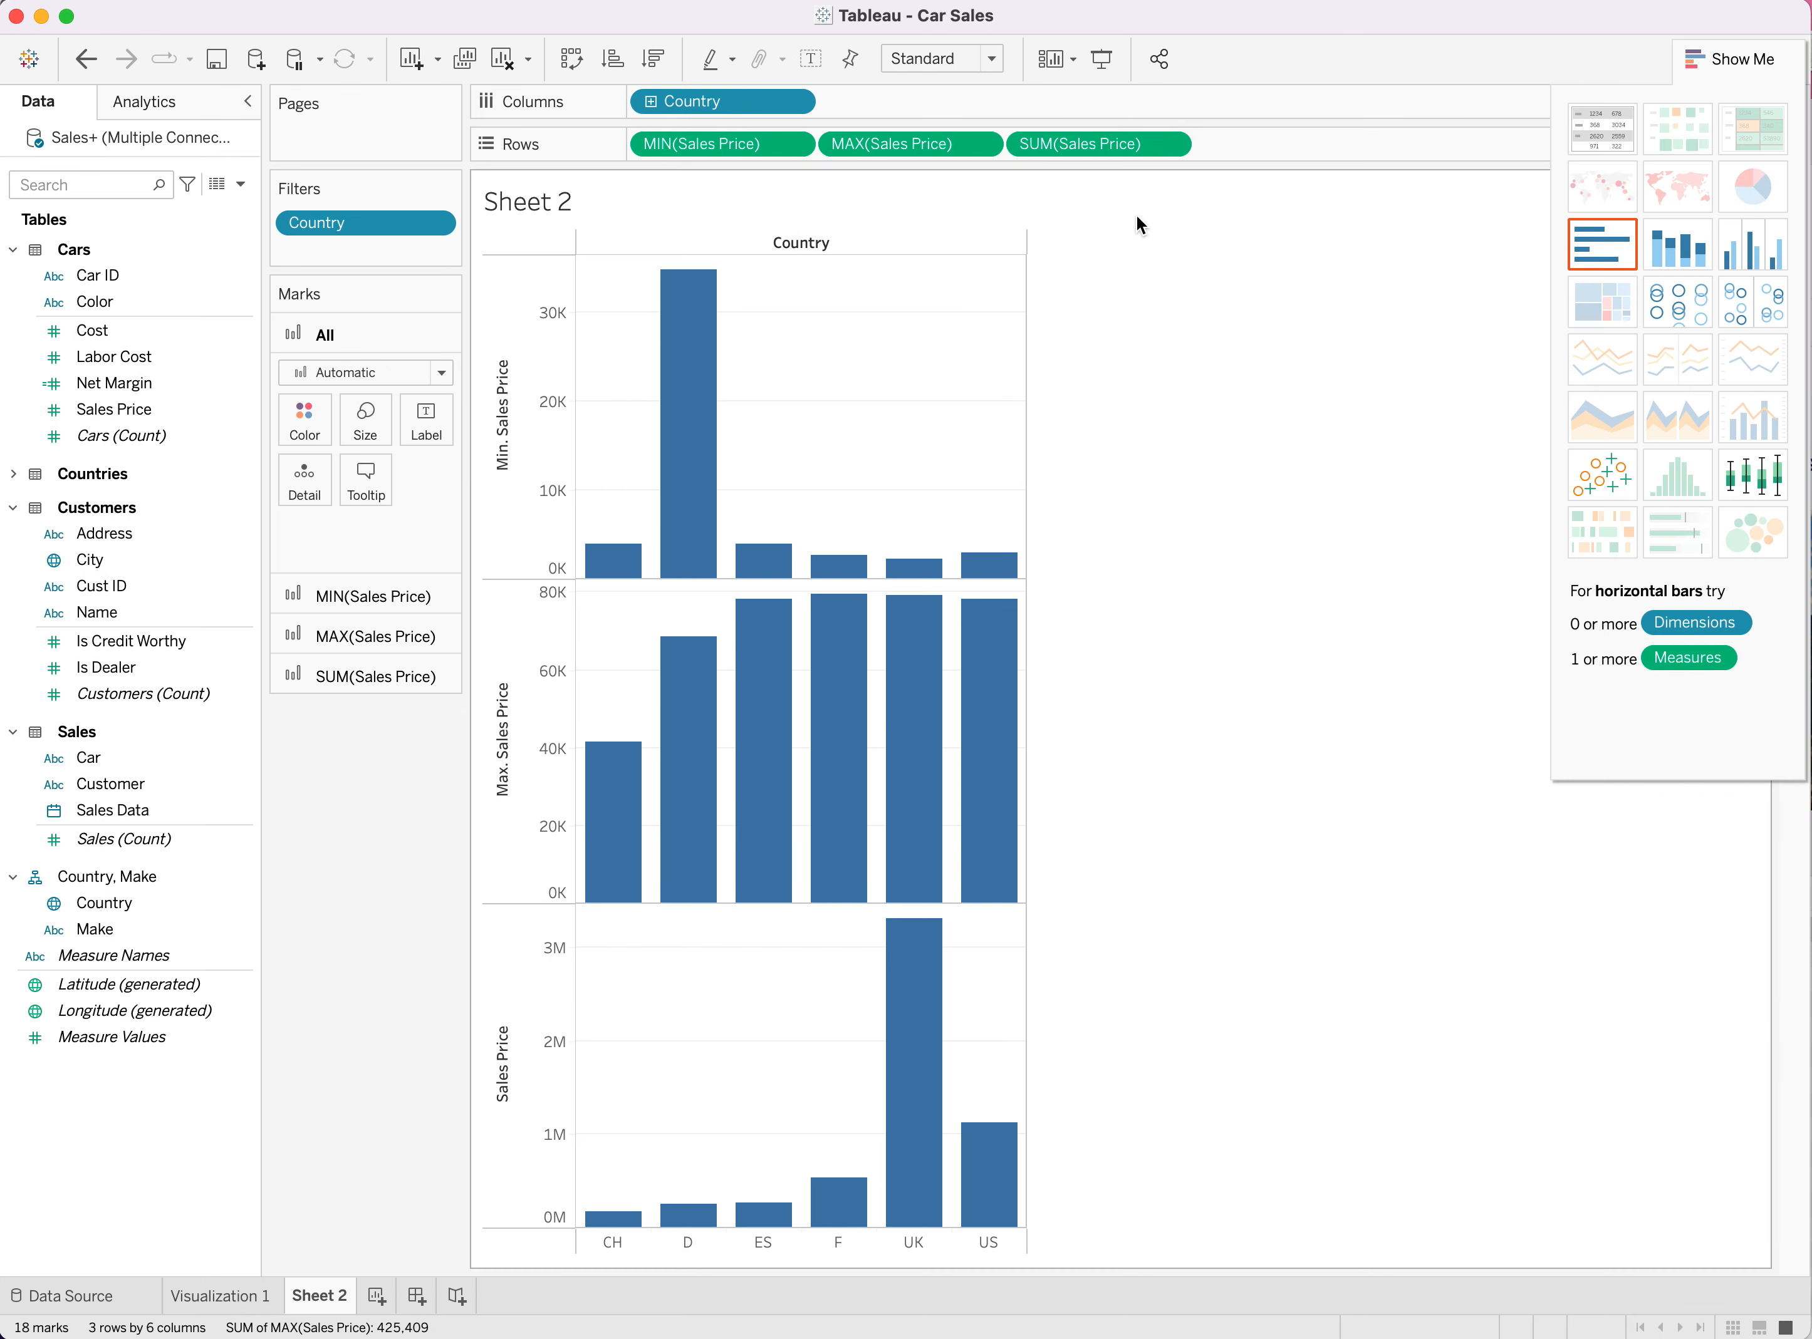
{"action": "left_click", "coordinate": [1170, 144]}
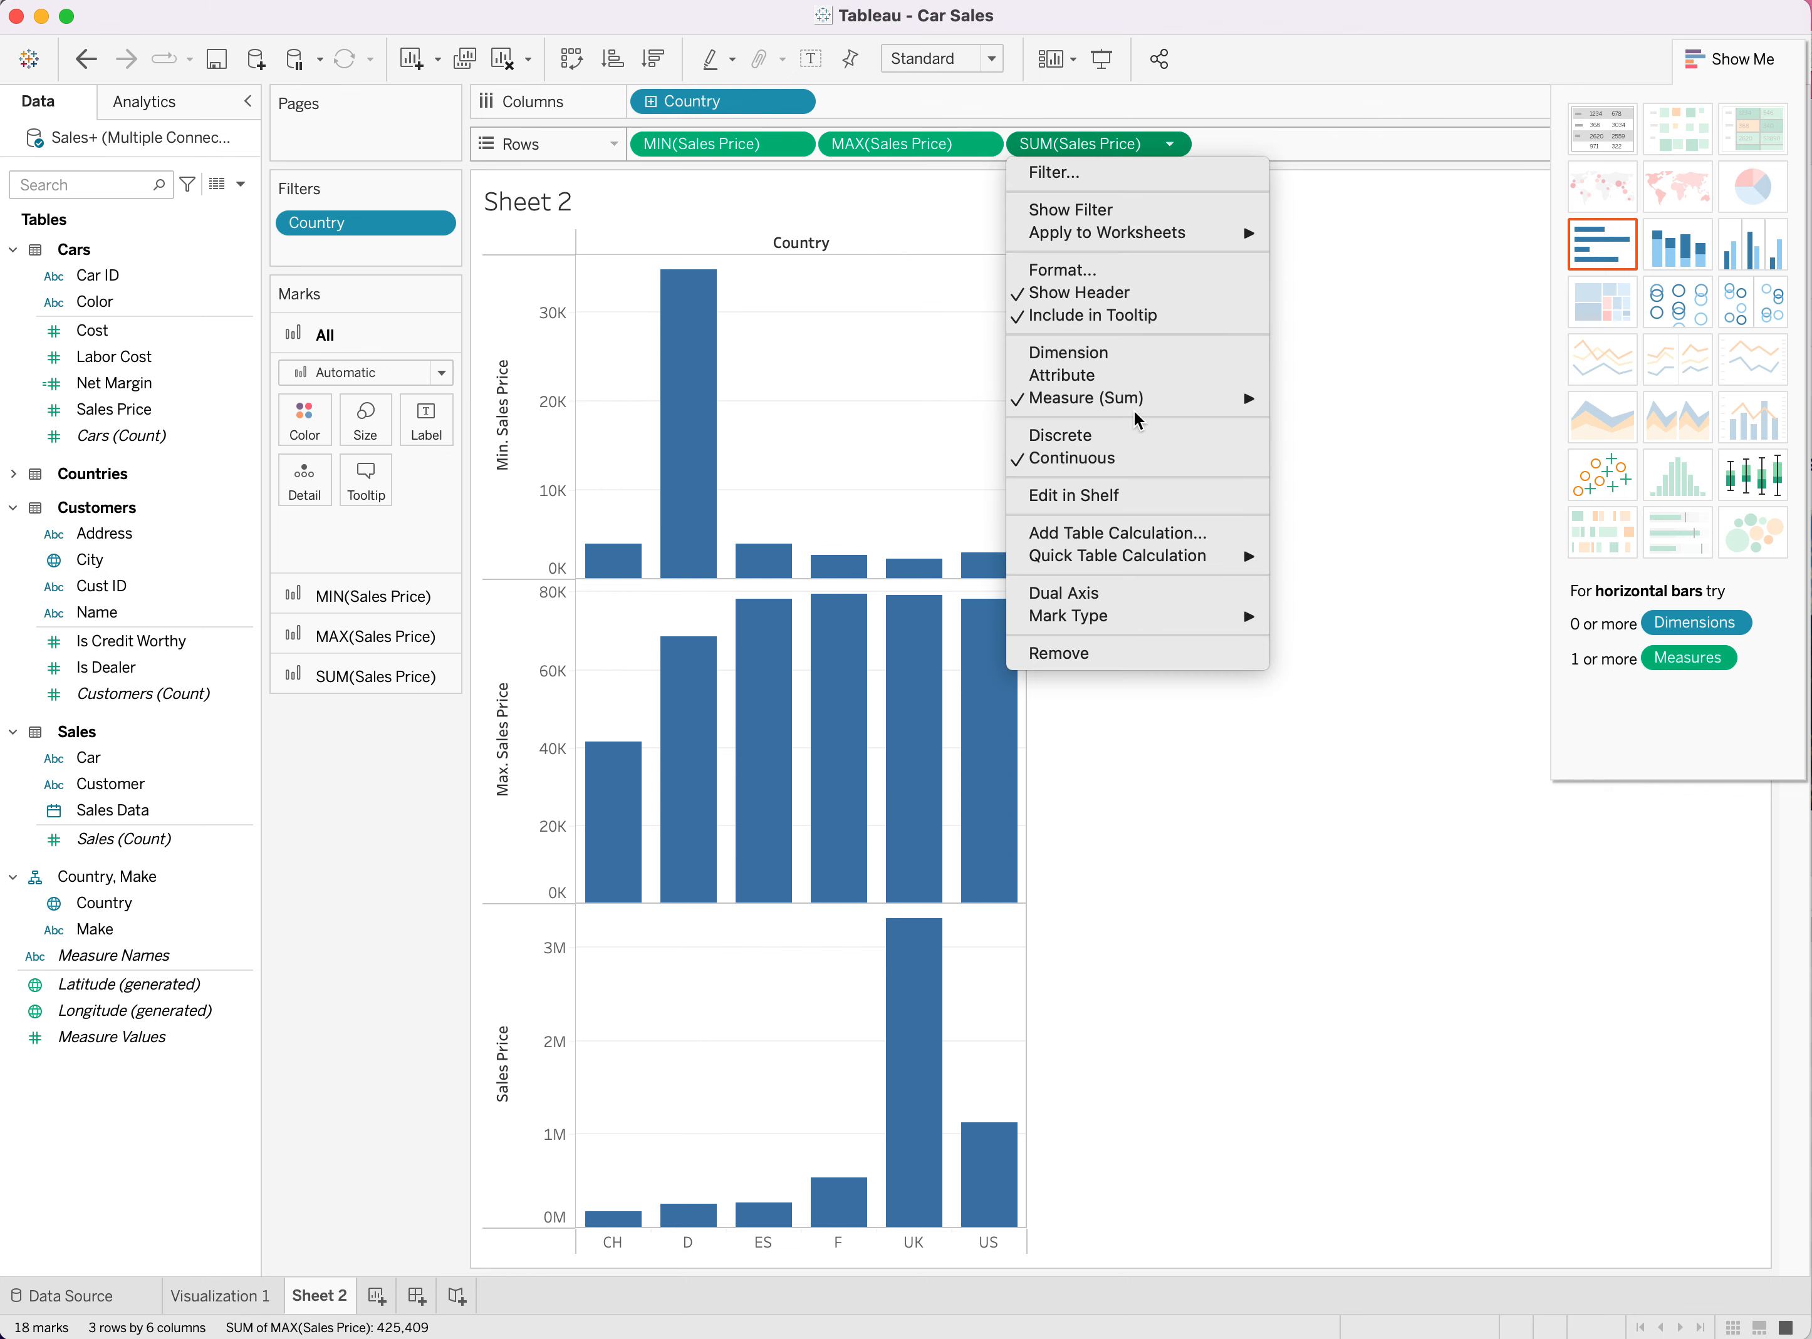
{"action": "mouse_move", "coordinate": [1189, 407]}
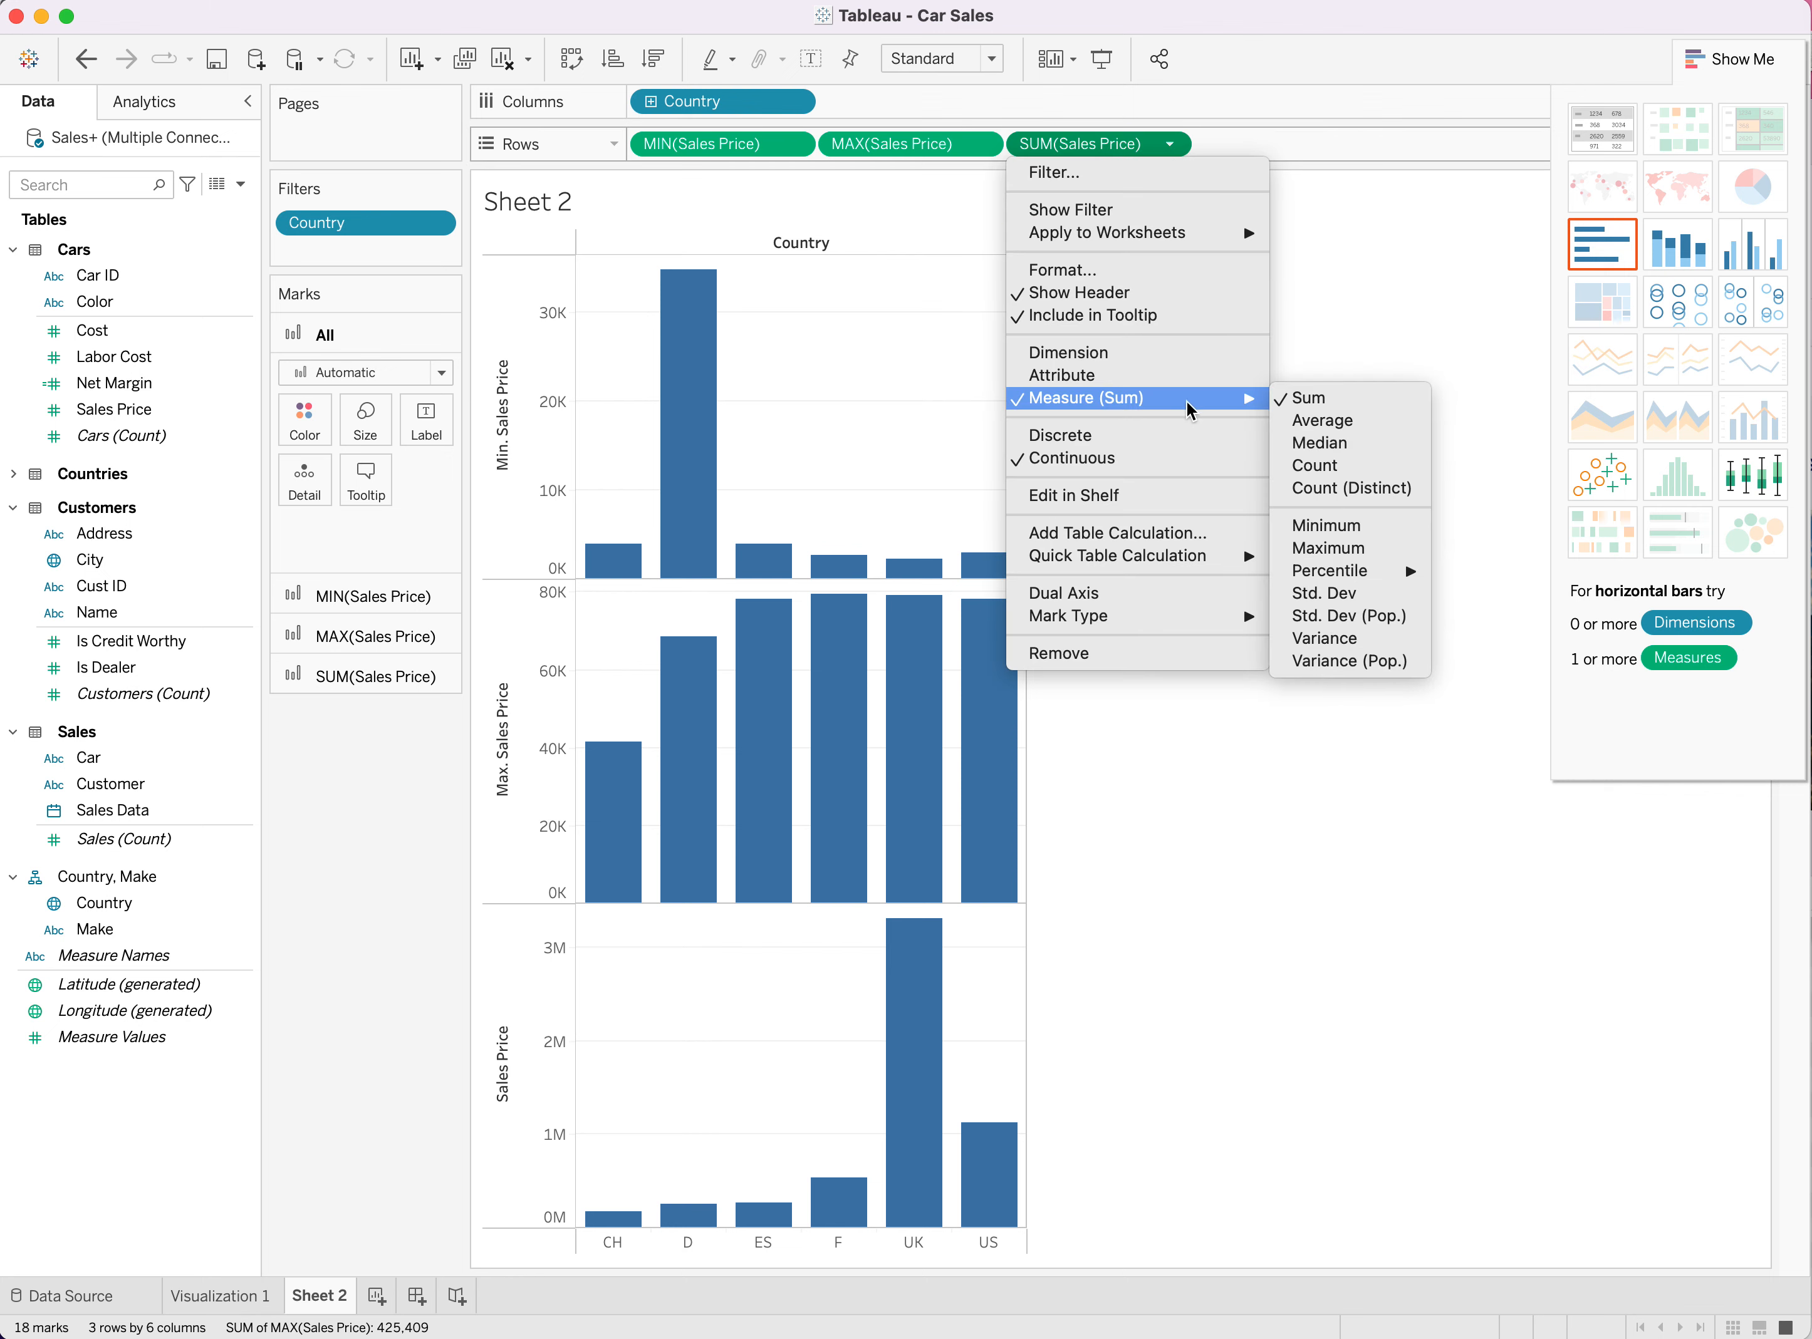
{"action": "left_click", "coordinate": [1335, 422]}
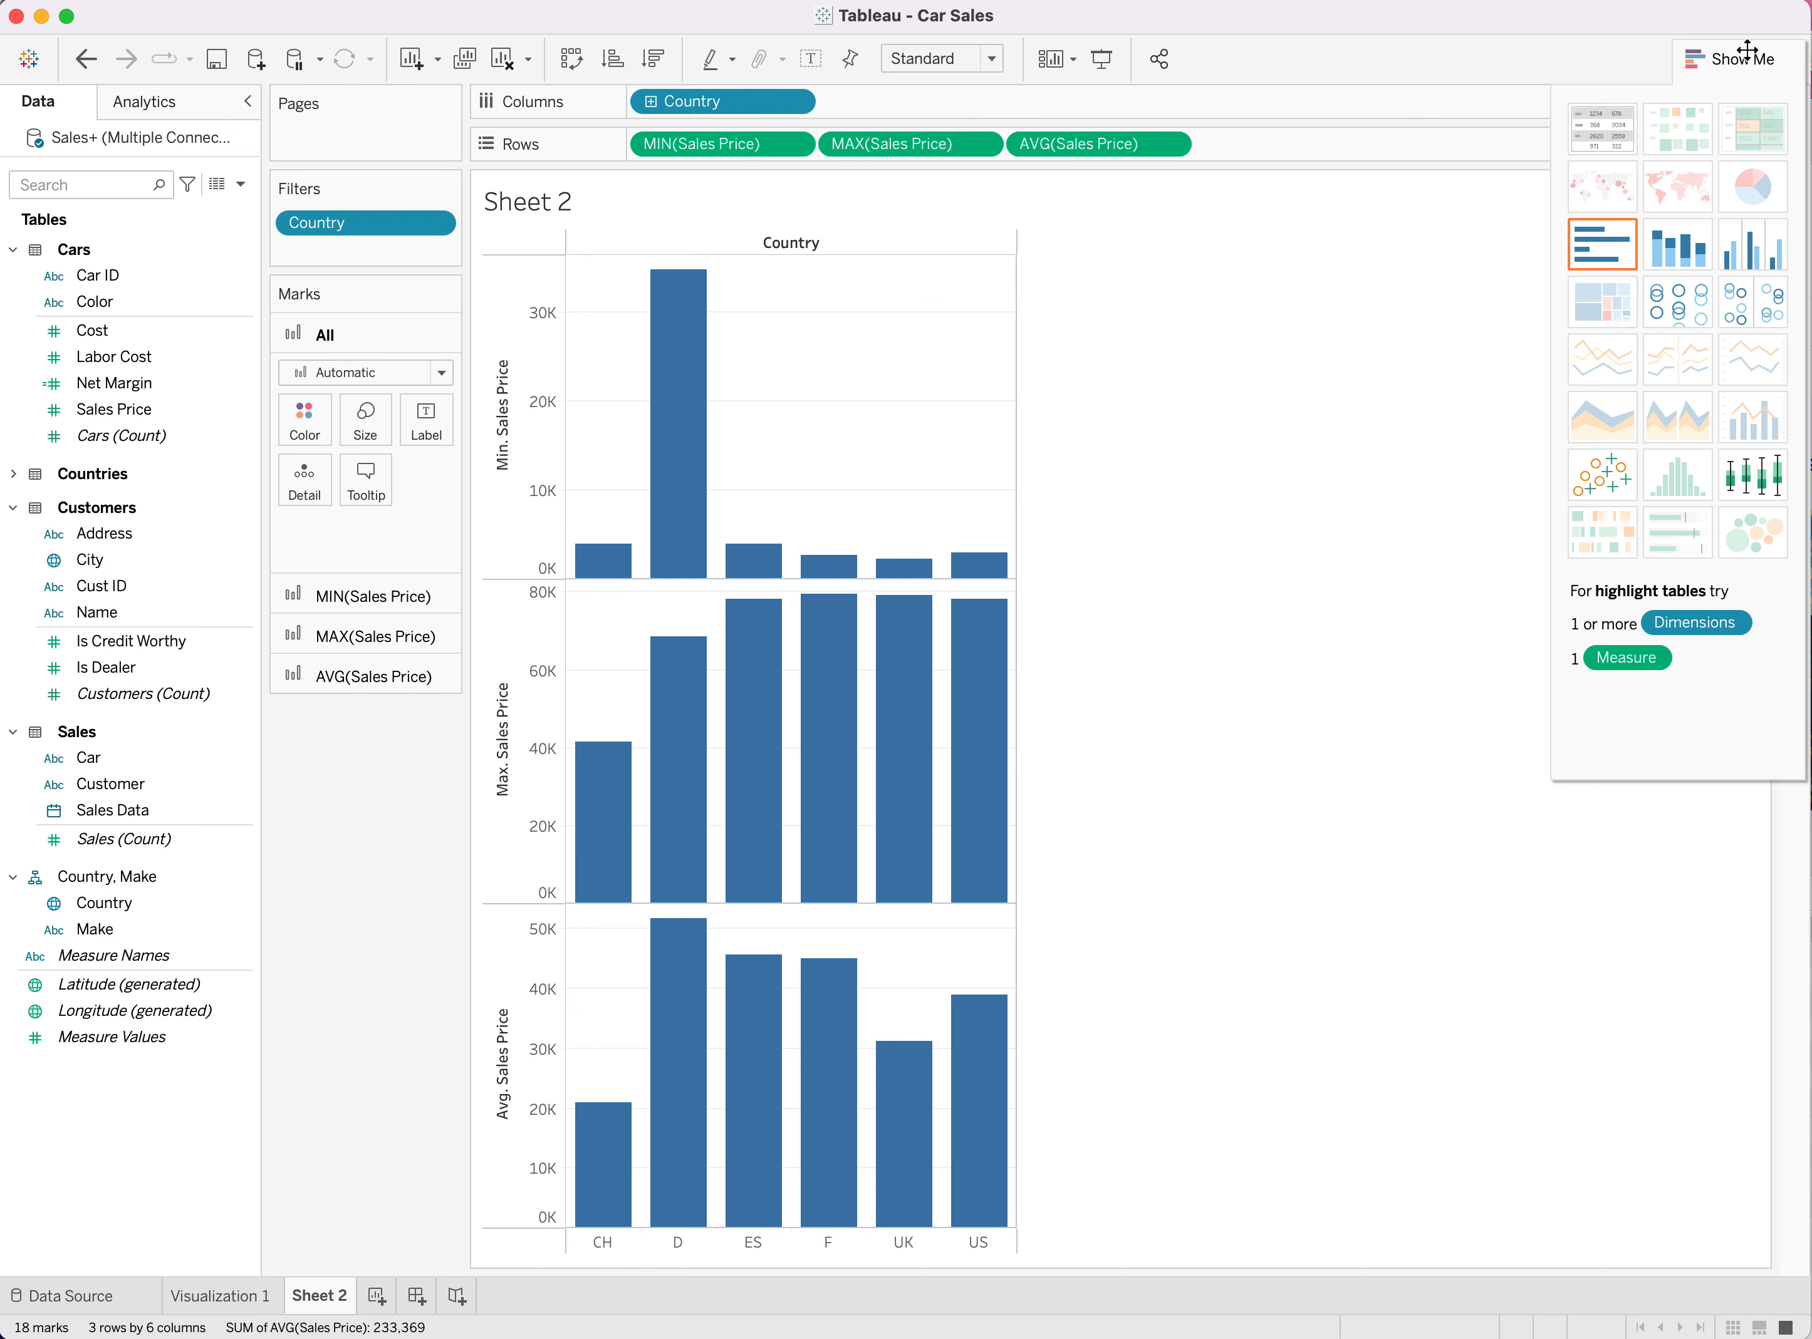
Step: Convert the chart to side-by-side bars combining the three Sales Price measures for each country
{"action": "left_click", "coordinate": [1758, 262]}
{"action": "mouse_move", "coordinate": [1393, 355]}
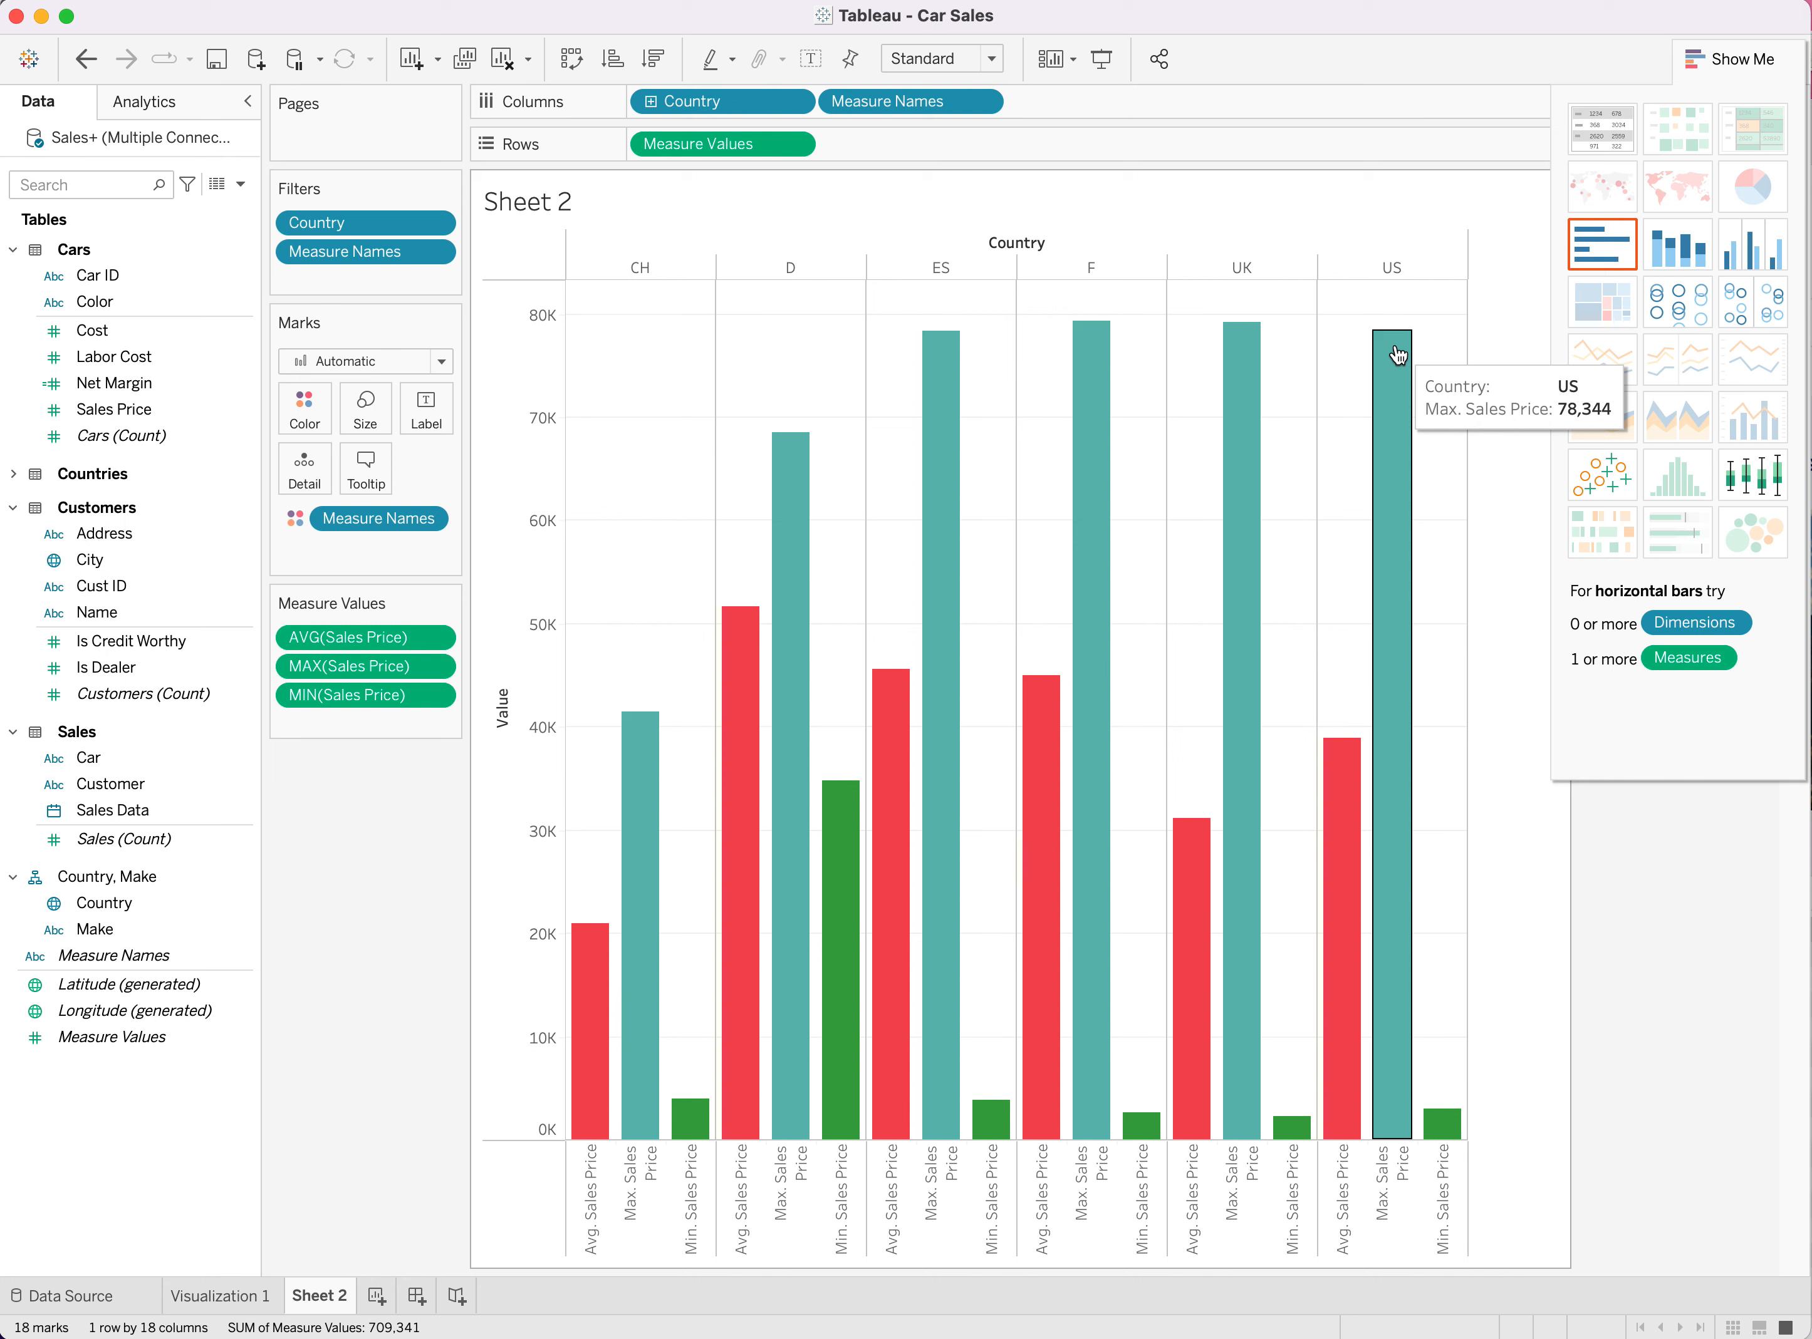
Step: Examine the chart drilled down to Make and collapsed back to Country, and view the available analytics options
{"action": "left_click", "coordinate": [651, 99]}
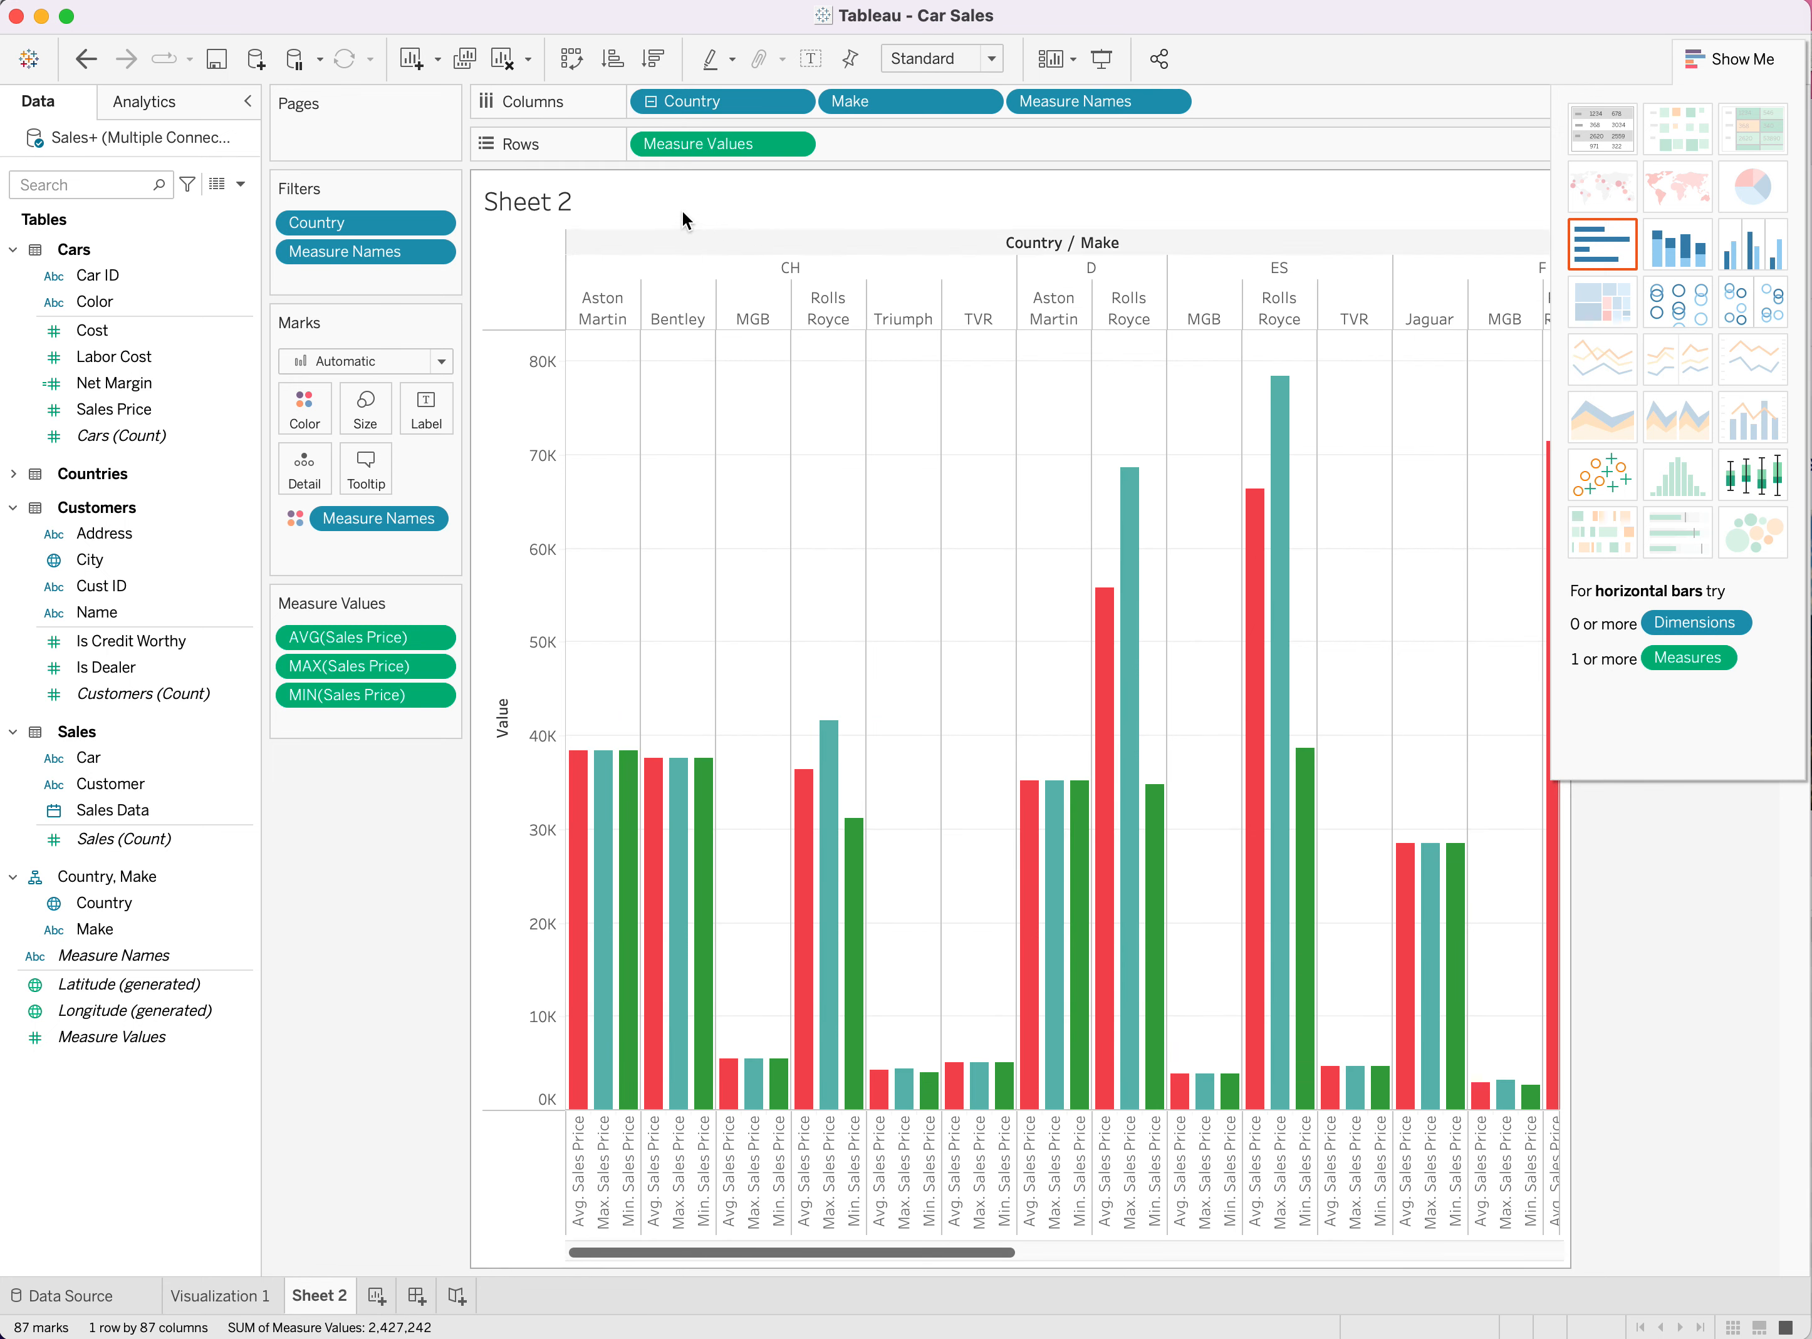
{"action": "left_click", "coordinate": [650, 100]}
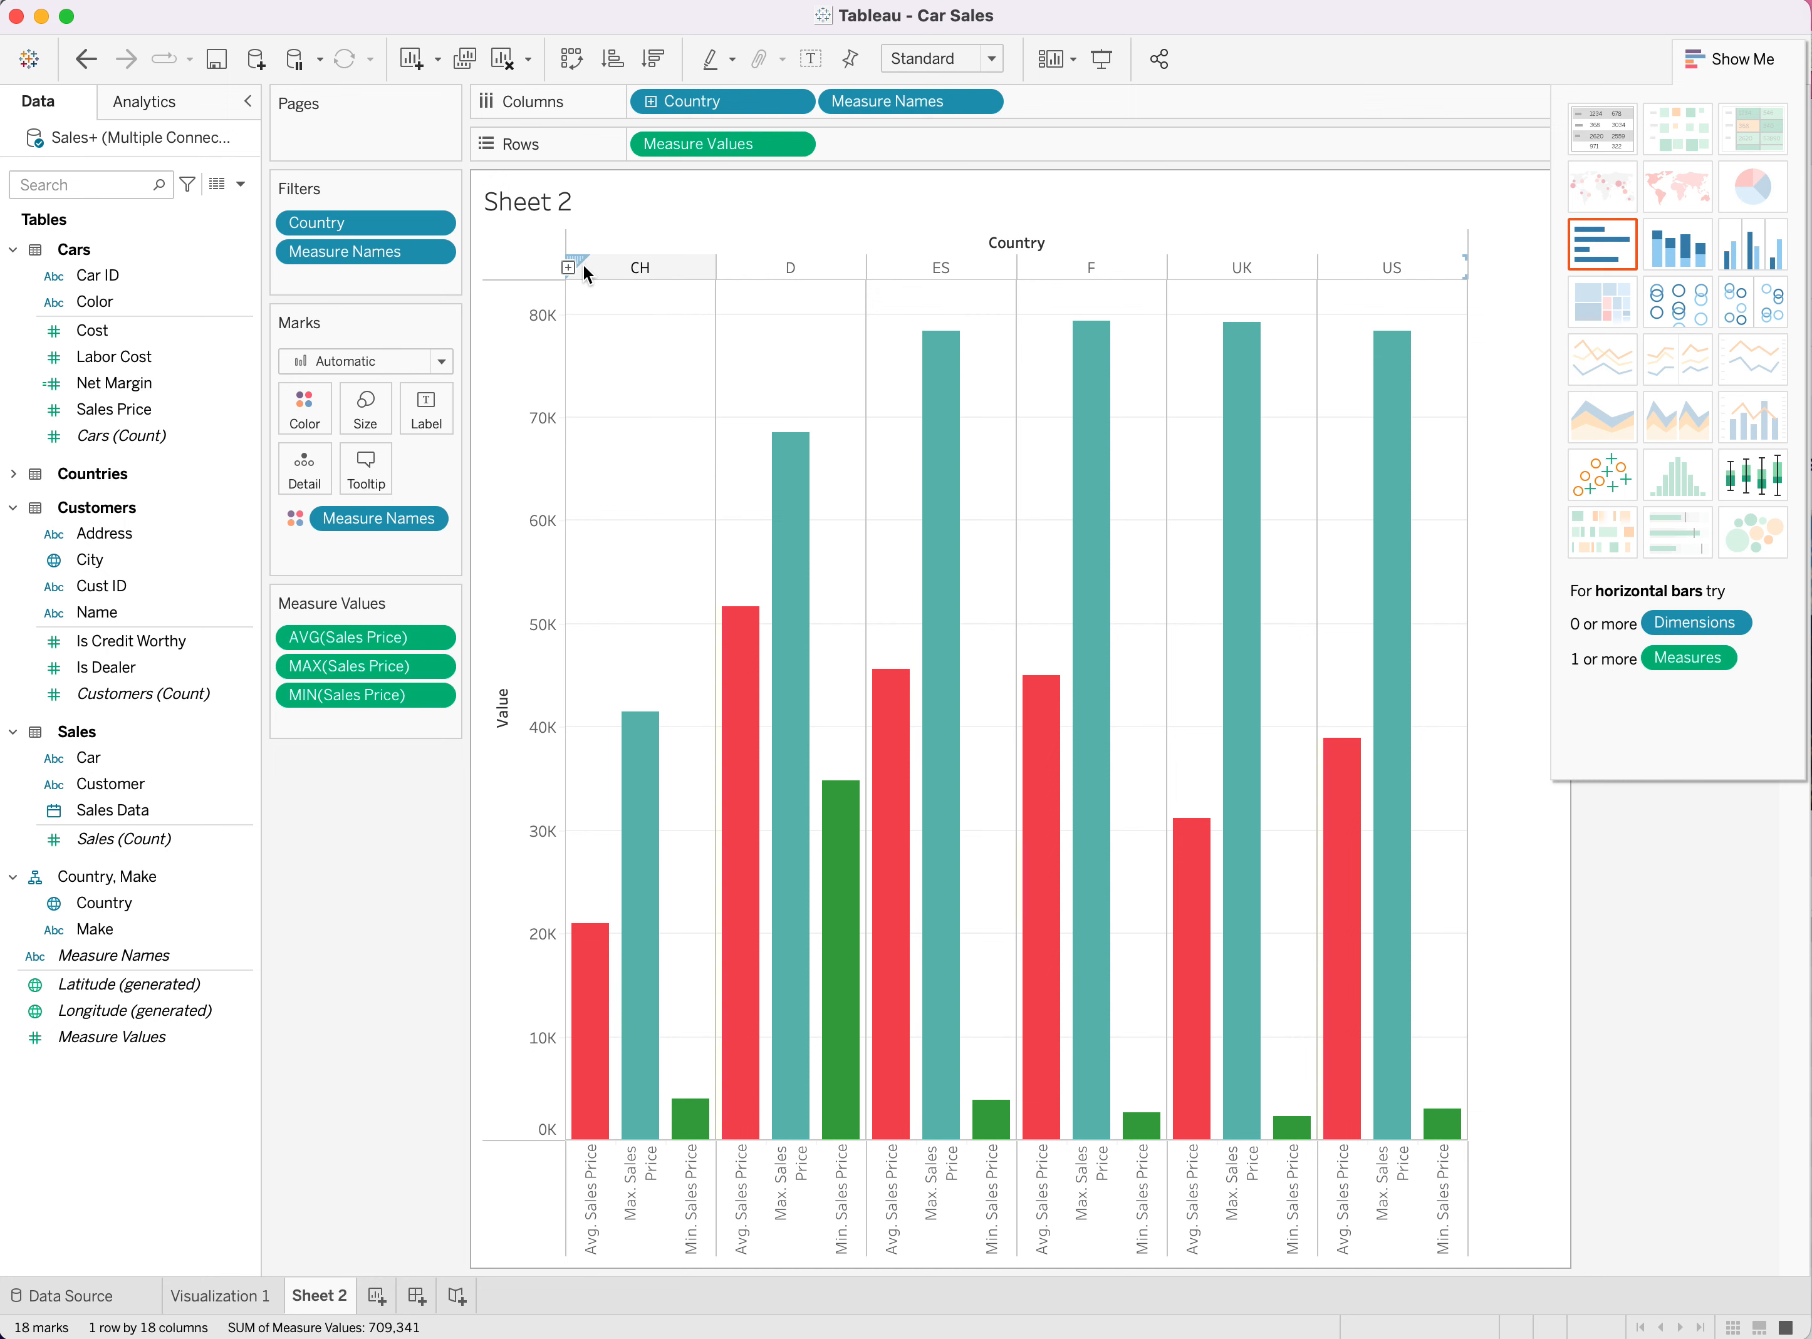
{"action": "left_click", "coordinate": [567, 265]}
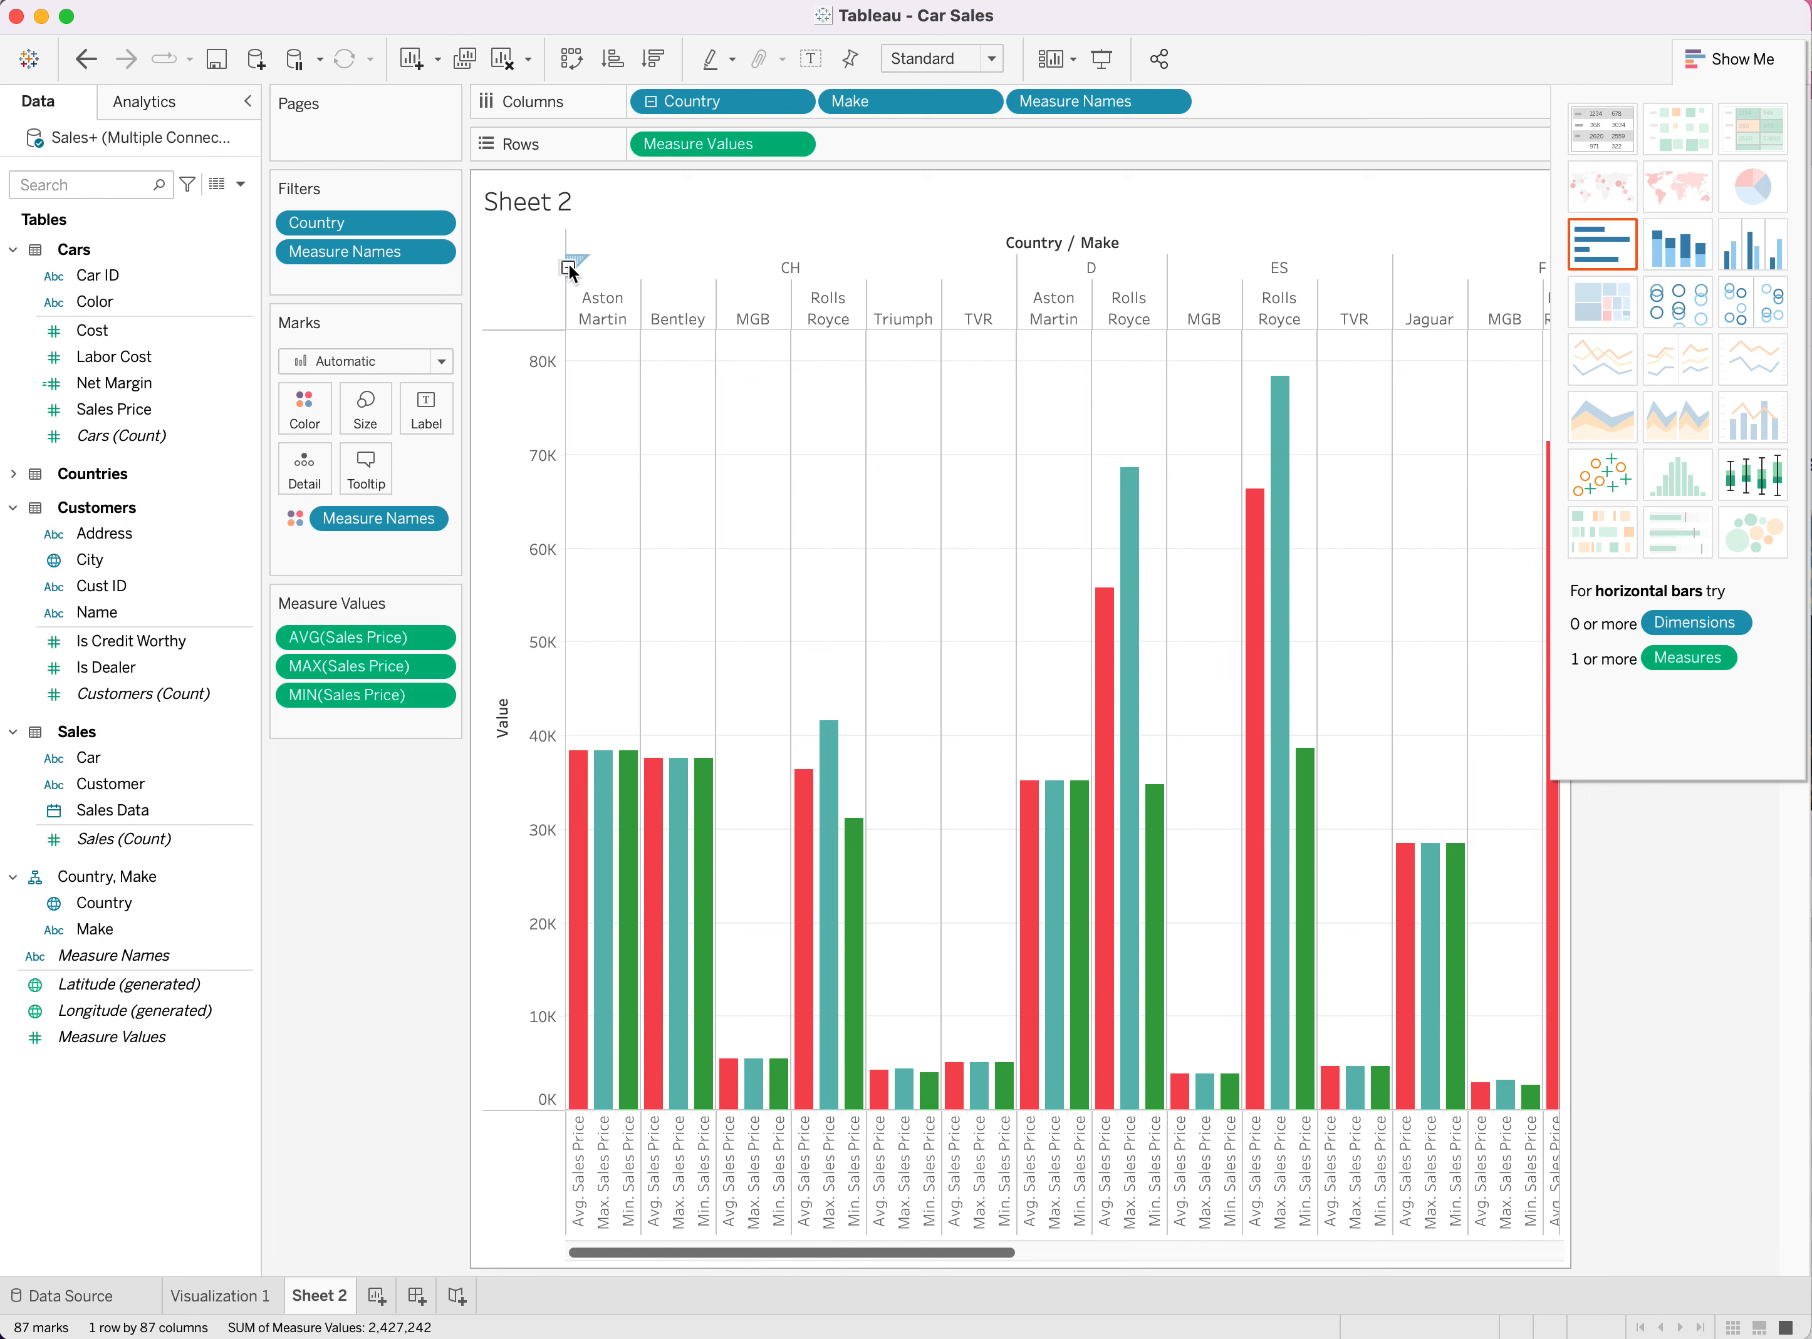
{"action": "left_click", "coordinate": [567, 266]}
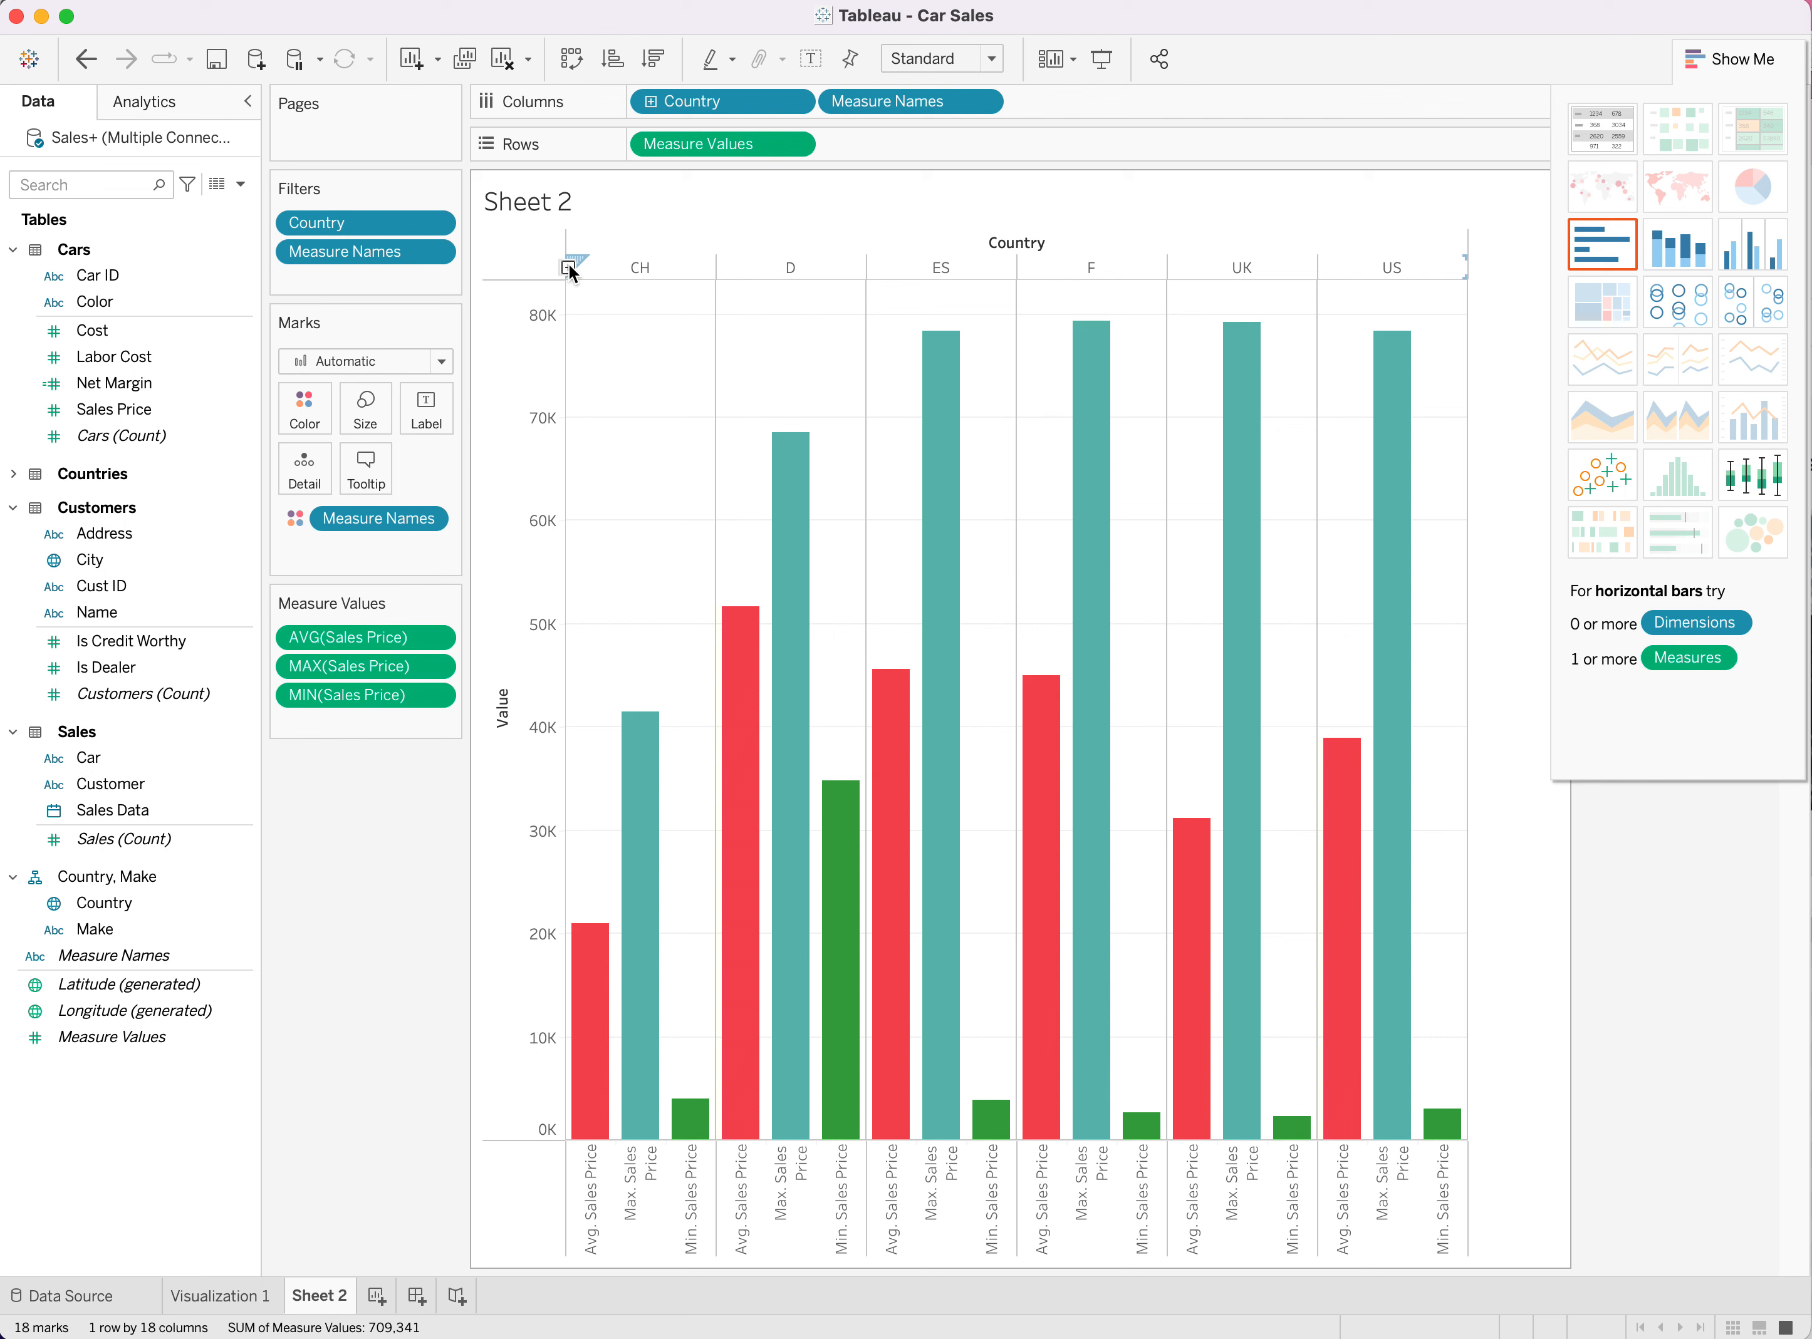
{"action": "left_click", "coordinate": [159, 99]}
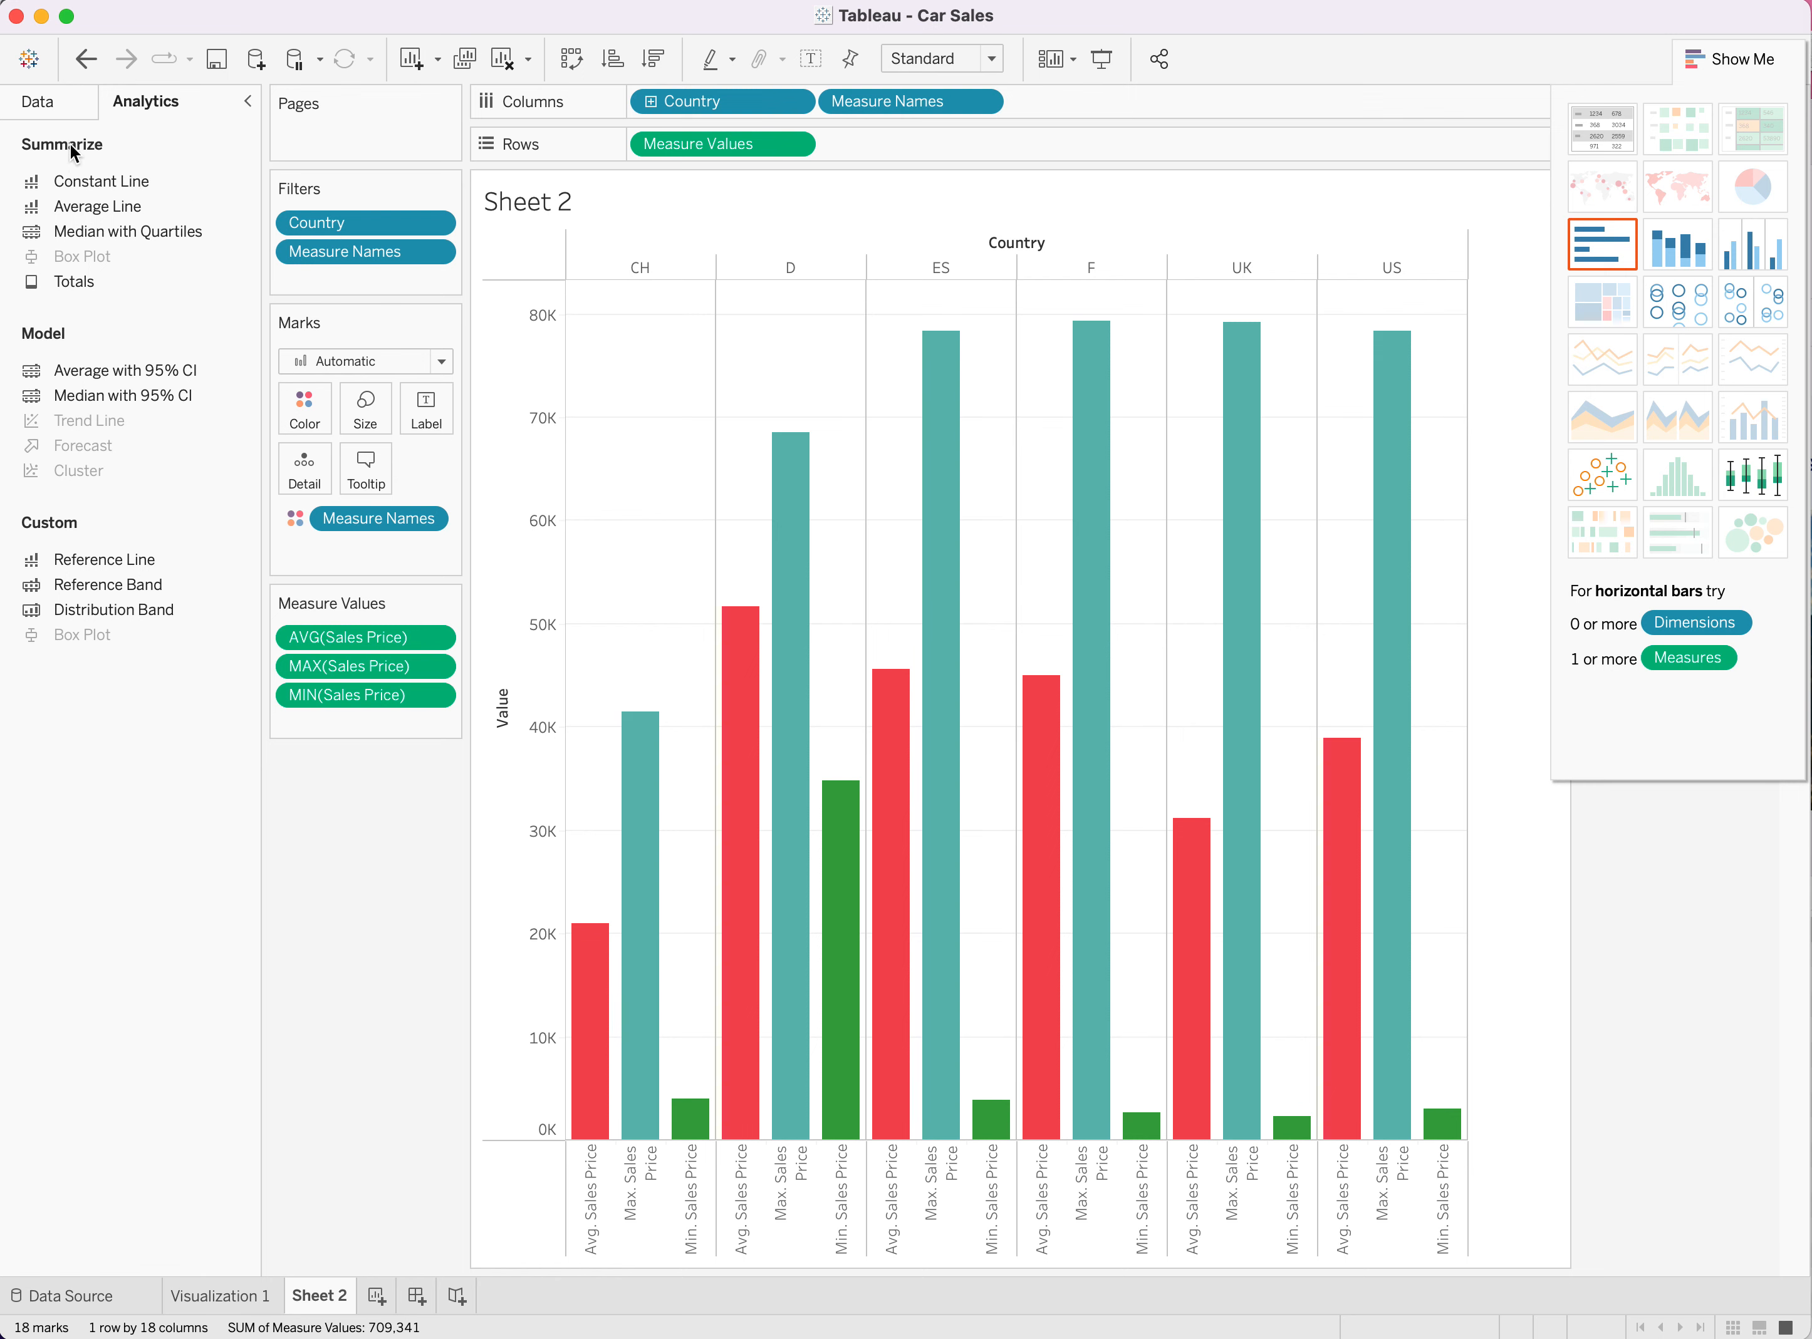
{"action": "left_click", "coordinate": [47, 104]}
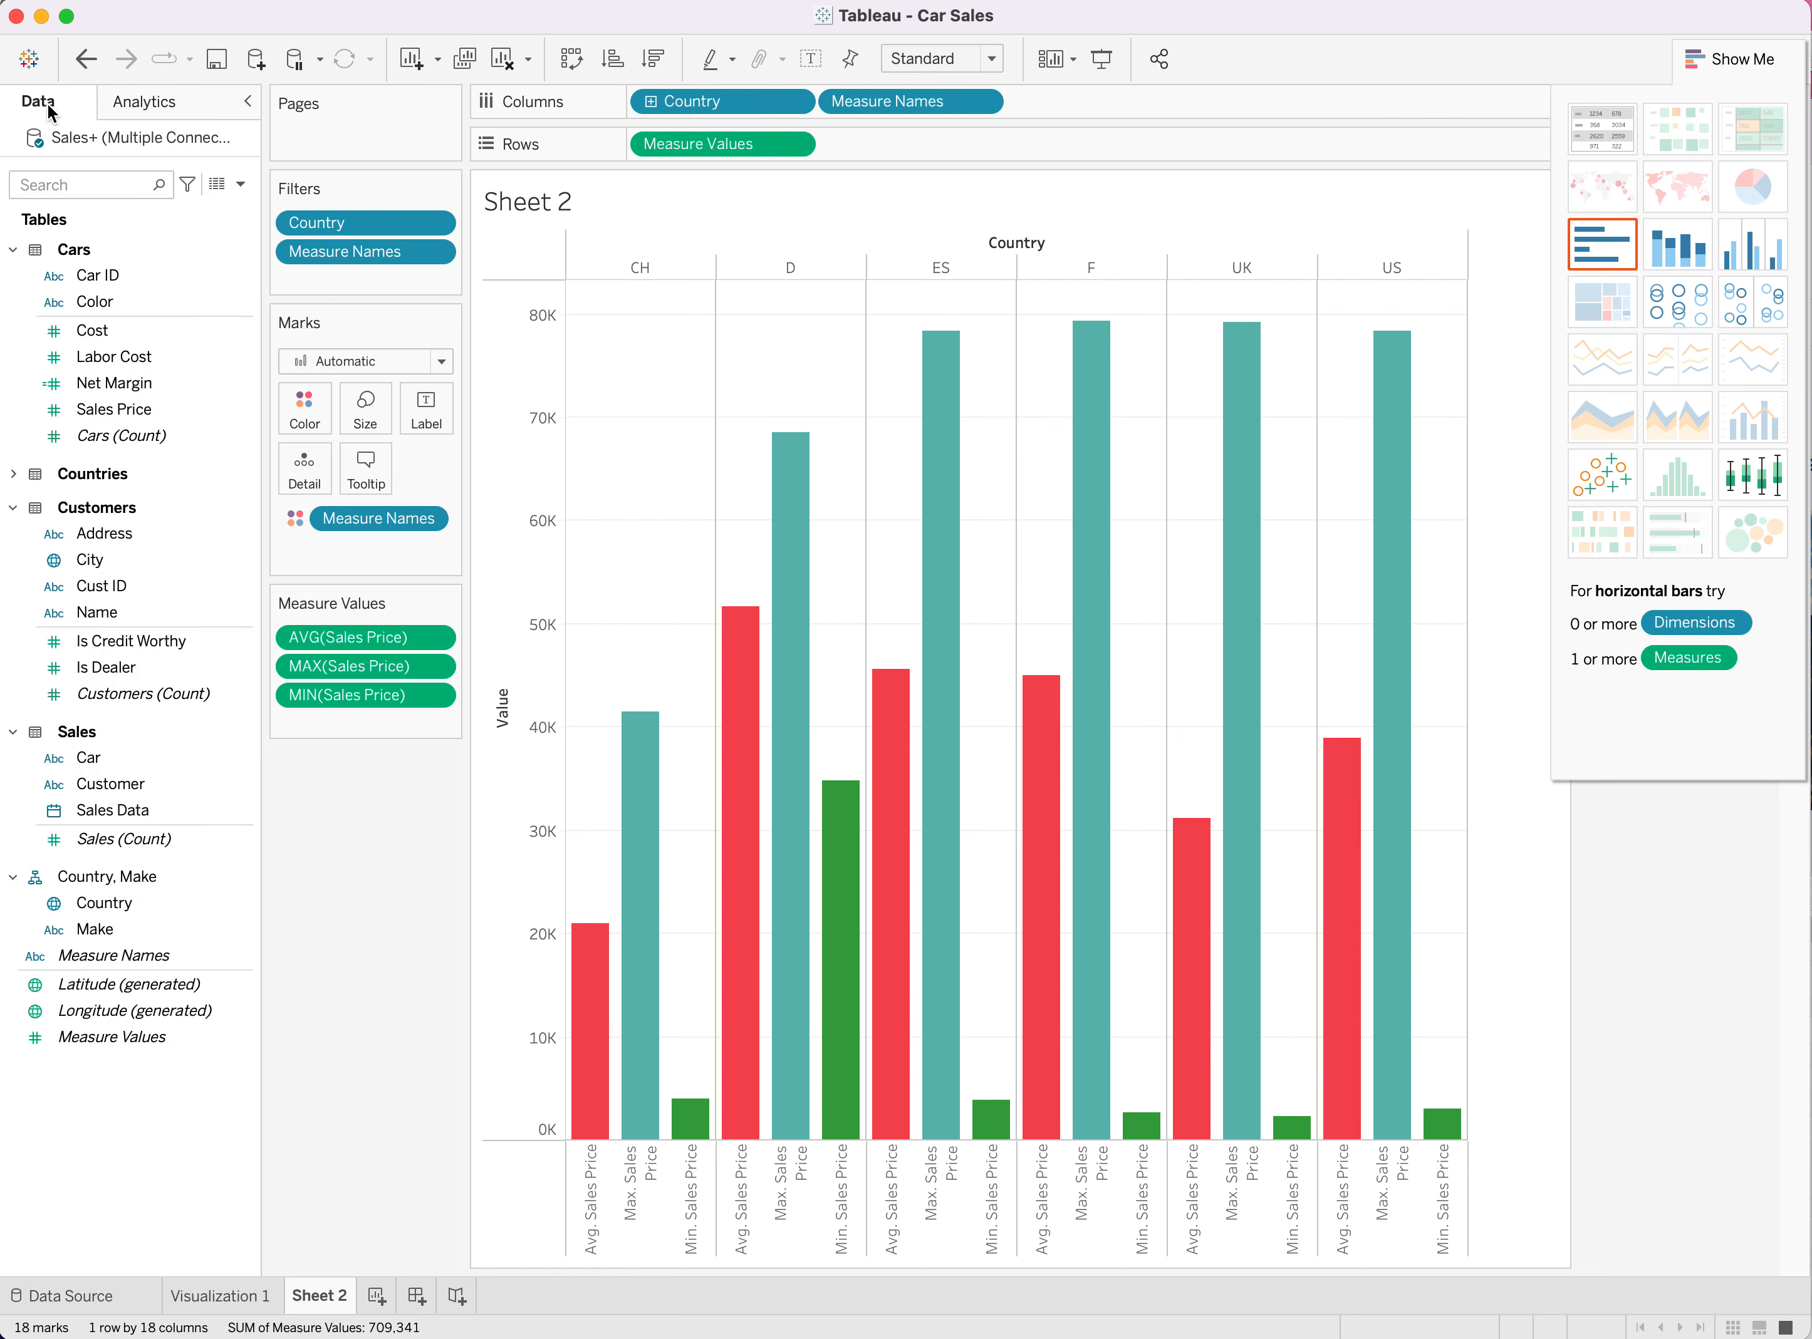
Step: Rename the worksheet Sheet 2 as "Visualization 2"
{"action": "double_click", "coordinate": [327, 1296]}
{"action": "type", "text": "Visual"}
{"action": "key", "text": "BackSpace"}
{"action": "key", "text": "BackSpace"}
{"action": "key", "text": "BackSpace"}
{"action": "type", "text": "ualiza"}
{"action": "key", "text": "BackSpace"}
{"action": "key", "text": "BackSpace"}
{"action": "key", "text": "BackSpace"}
{"action": "key", "text": "BackSpace"}
{"action": "key", "text": "BackSpace"}
{"action": "key", "text": "BackSpace"}
{"action": "type", "text": "isualiza"}
{"action": "key", "text": "BackSpace"}
{"action": "key", "text": "BackSpace"}
{"action": "key", "text": "BackSpace"}
{"action": "key", "text": "BackSpace"}
{"action": "type", "text": "lization 2"}
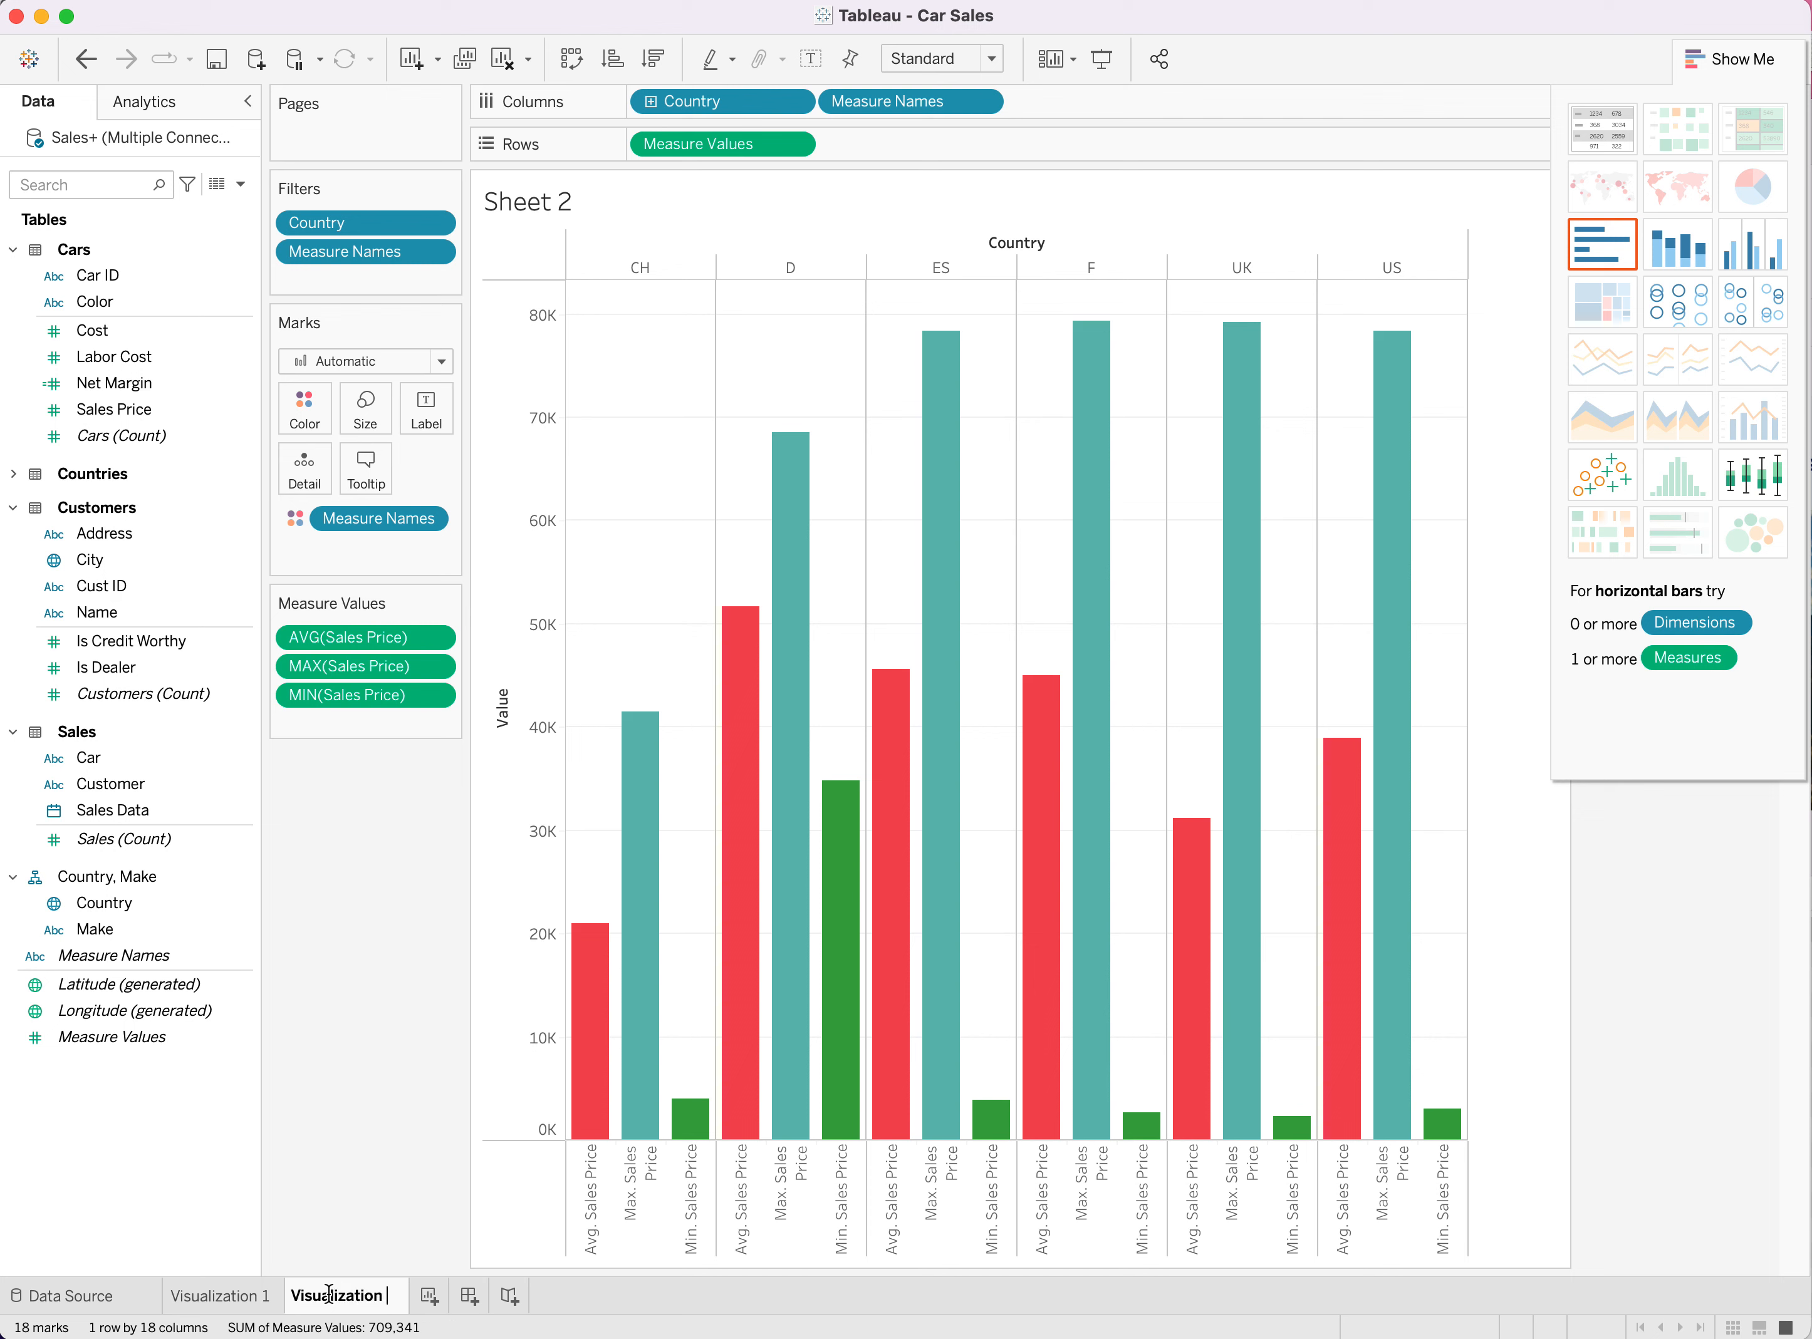
{"action": "left_click", "coordinate": [555, 205]}
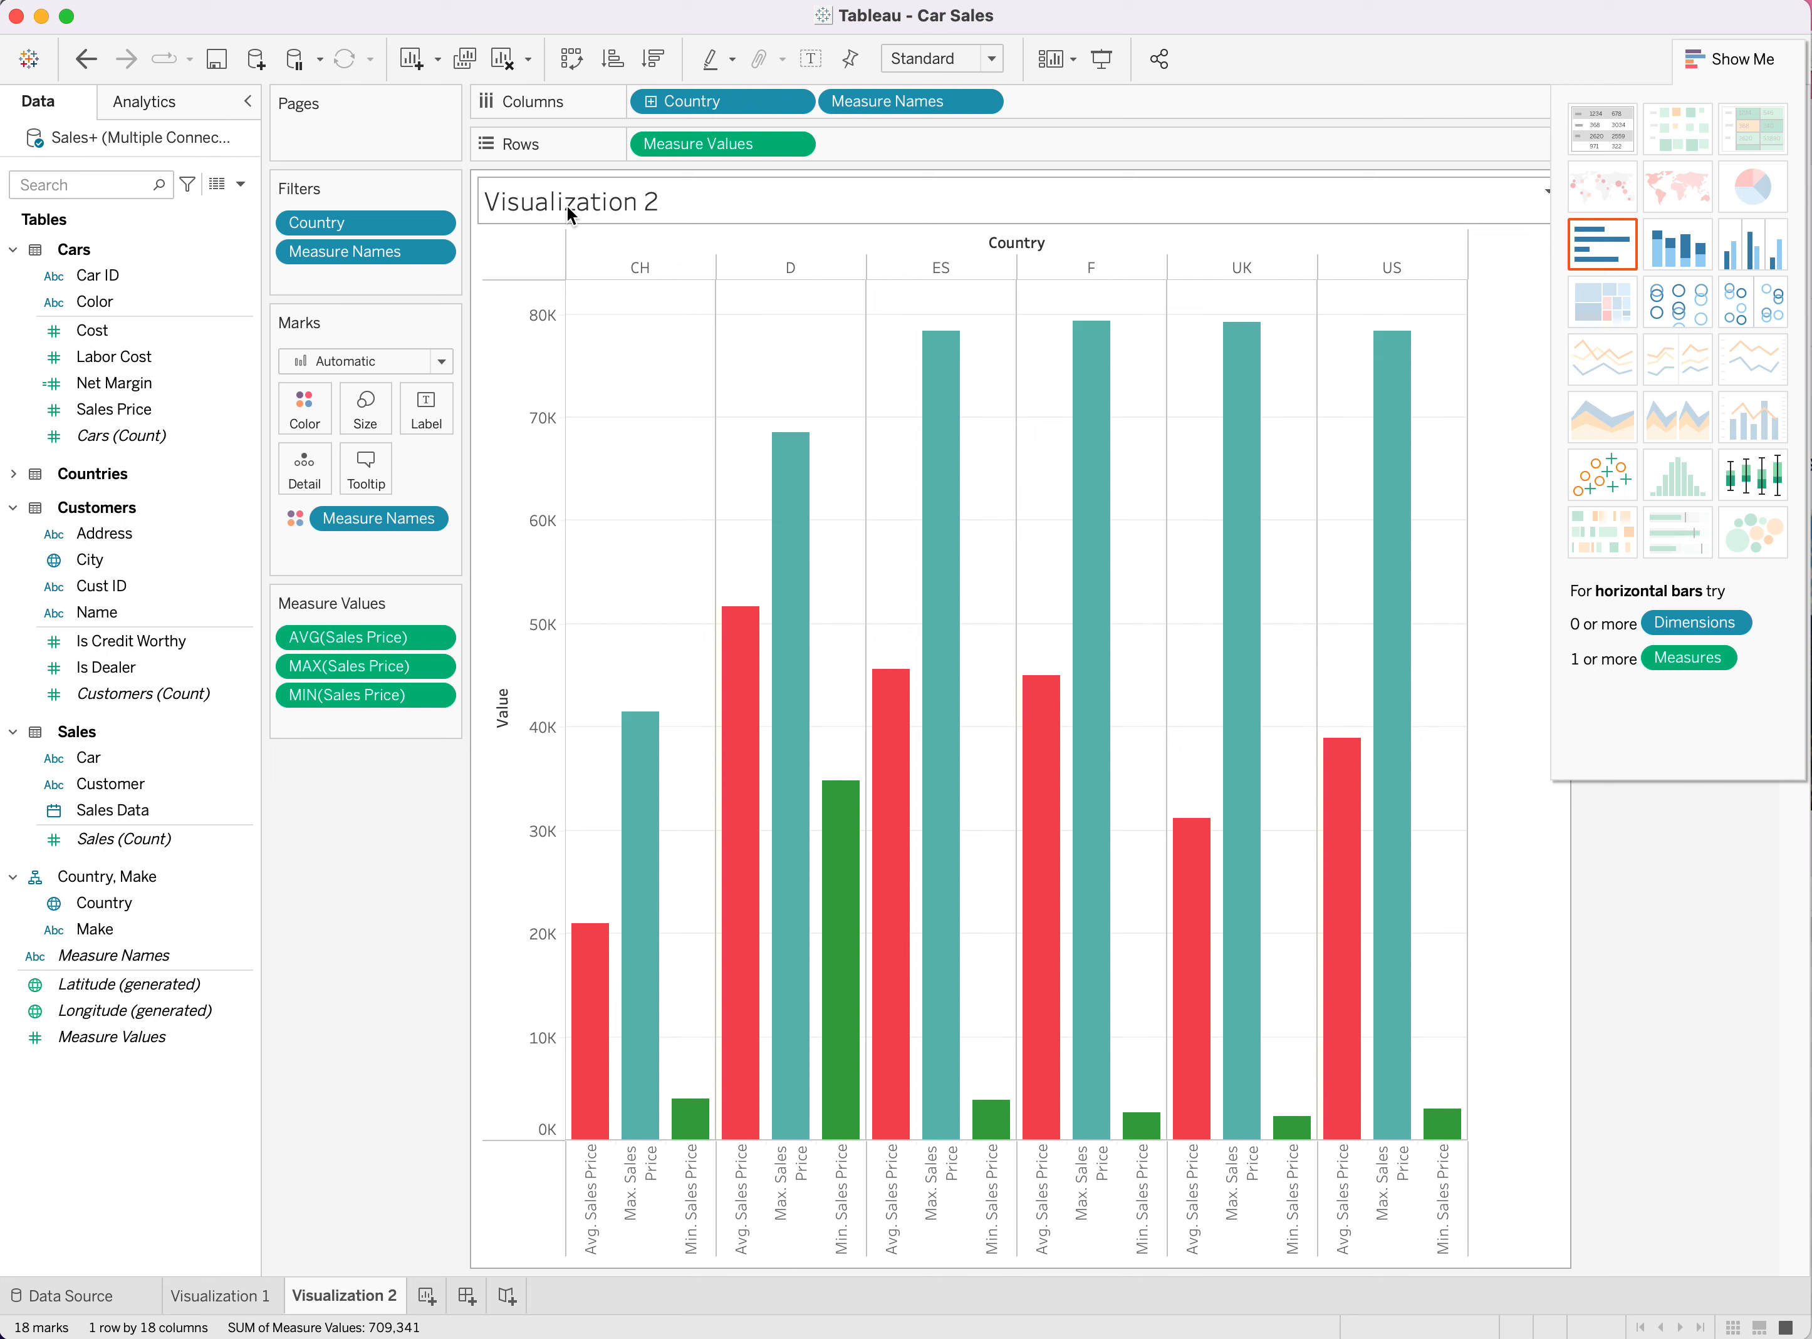
Step: Replace the sheet name in the chart title with "Sales Price by Country and Make"
{"action": "double_click", "coordinate": [661, 201]}
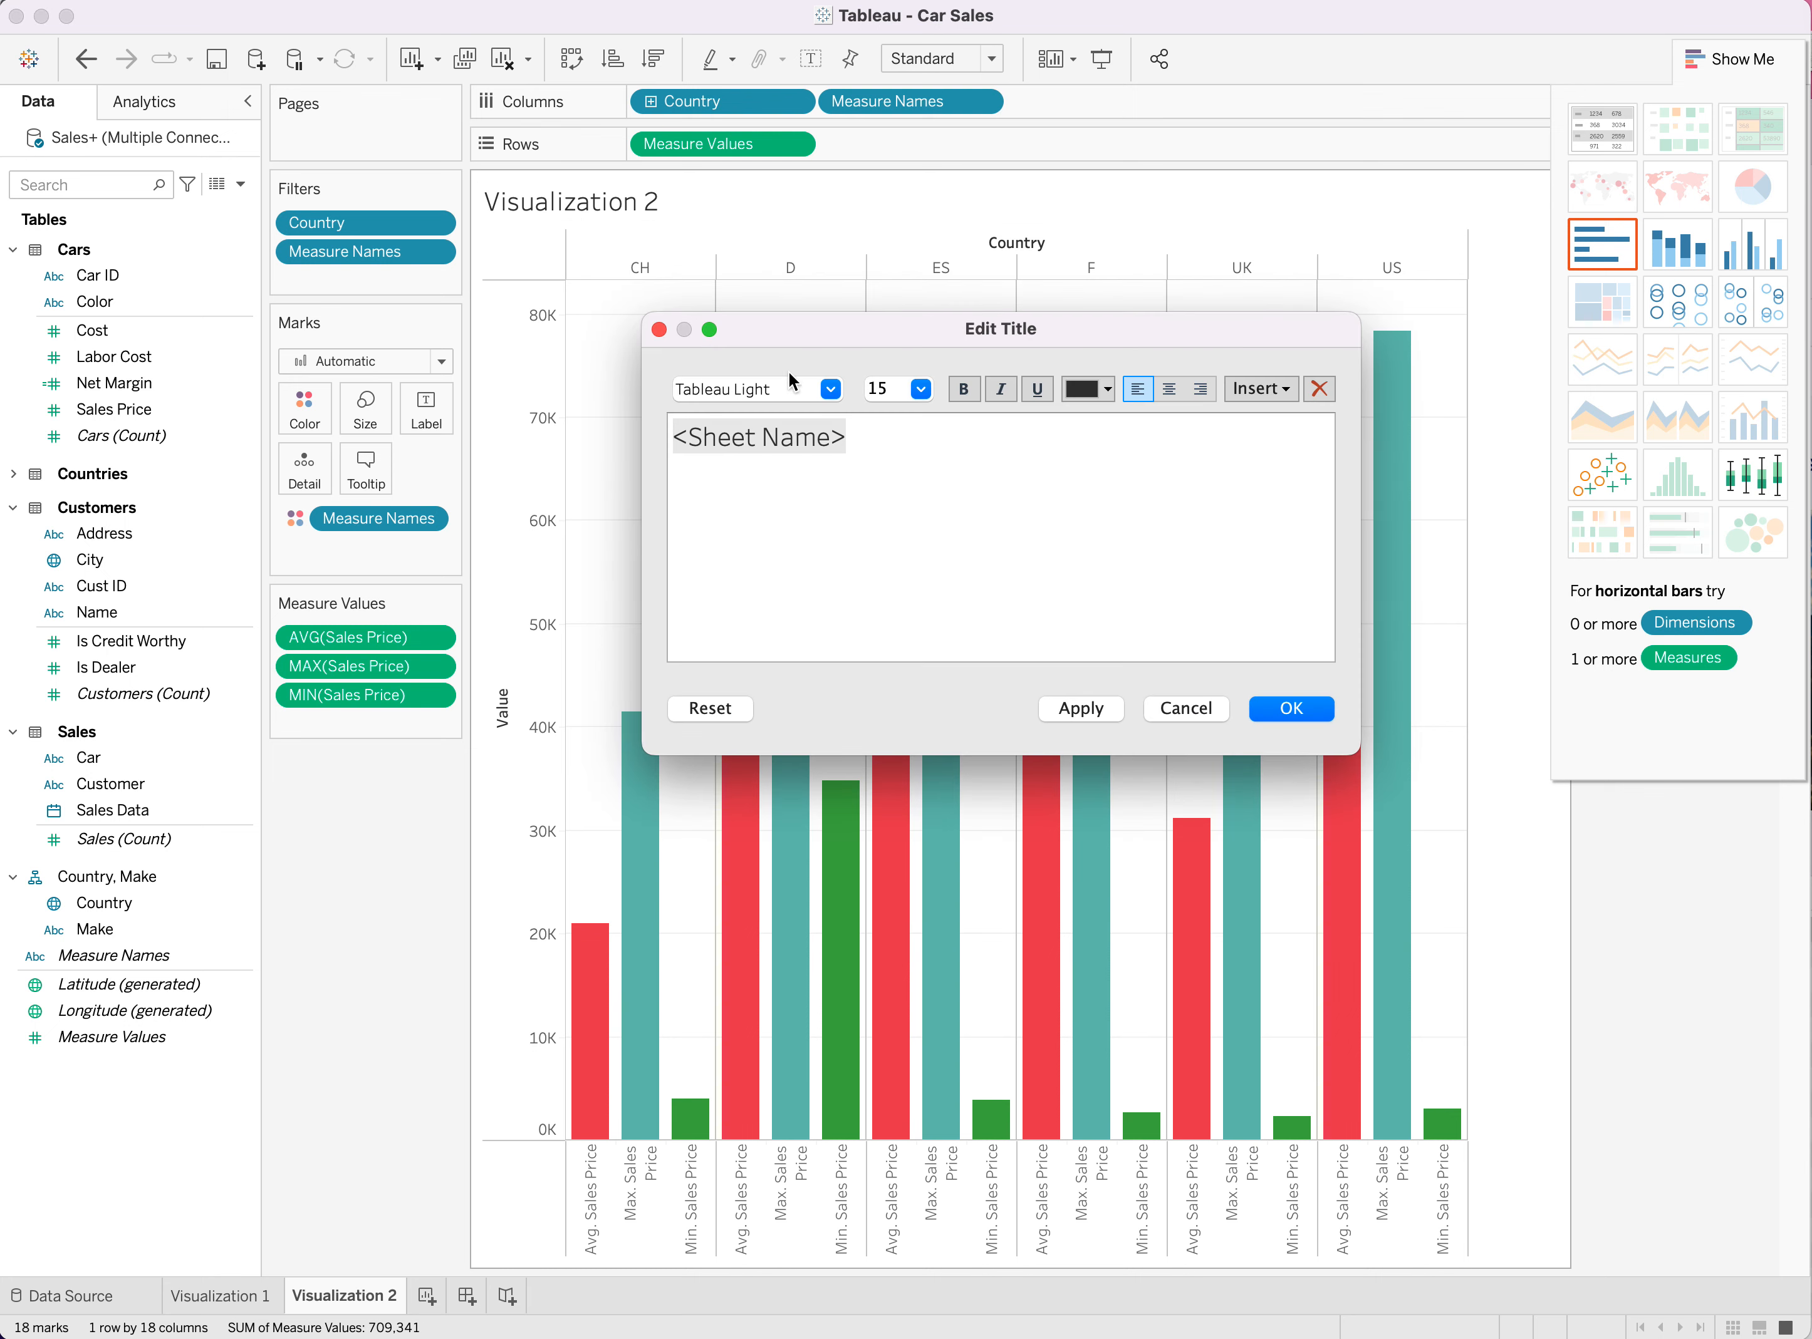
{"action": "left_click_drag", "start_coordinate": [903, 441], "coordinate": [669, 438]}
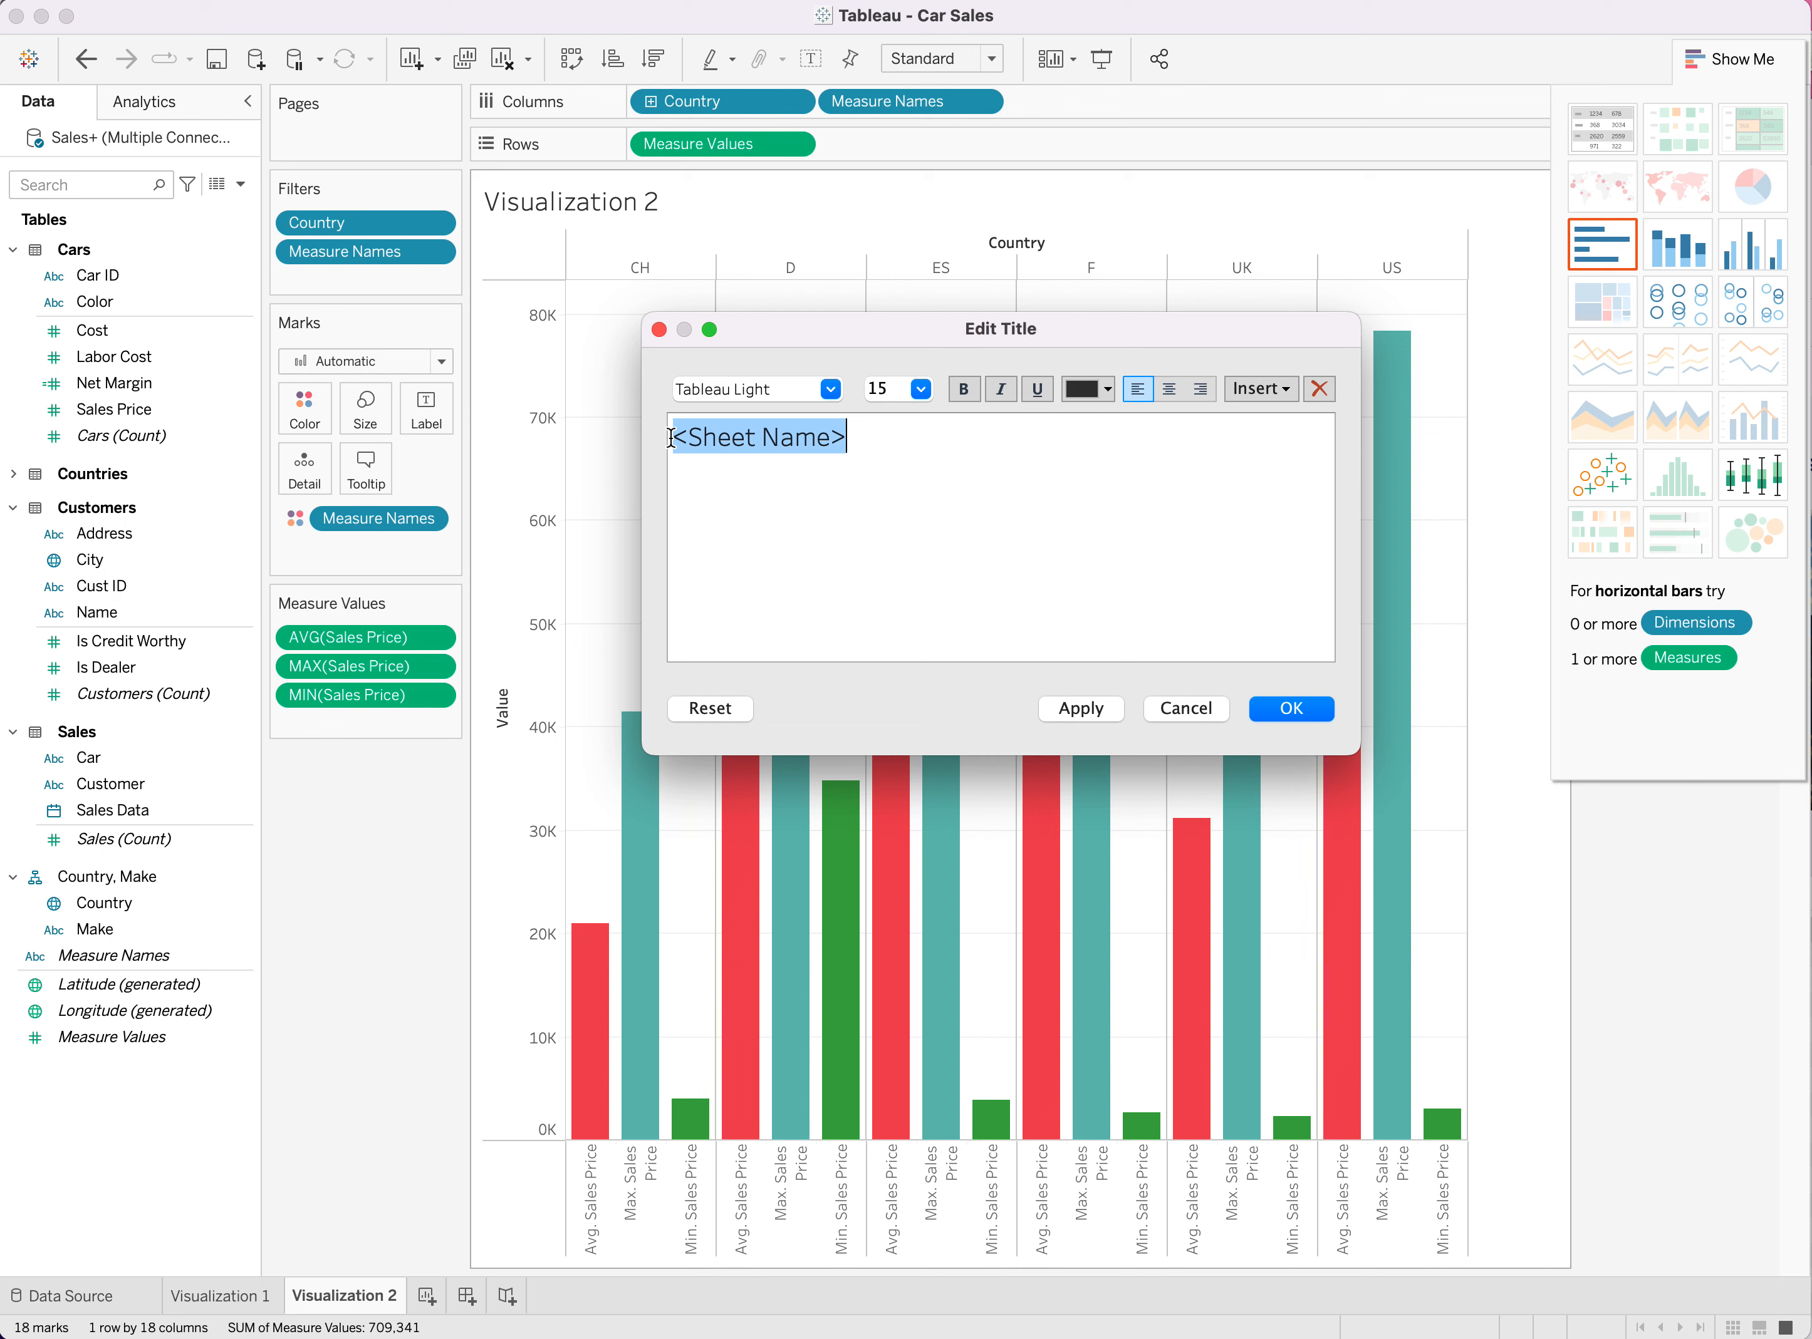
{"action": "type", "text": "Sales Pri"}
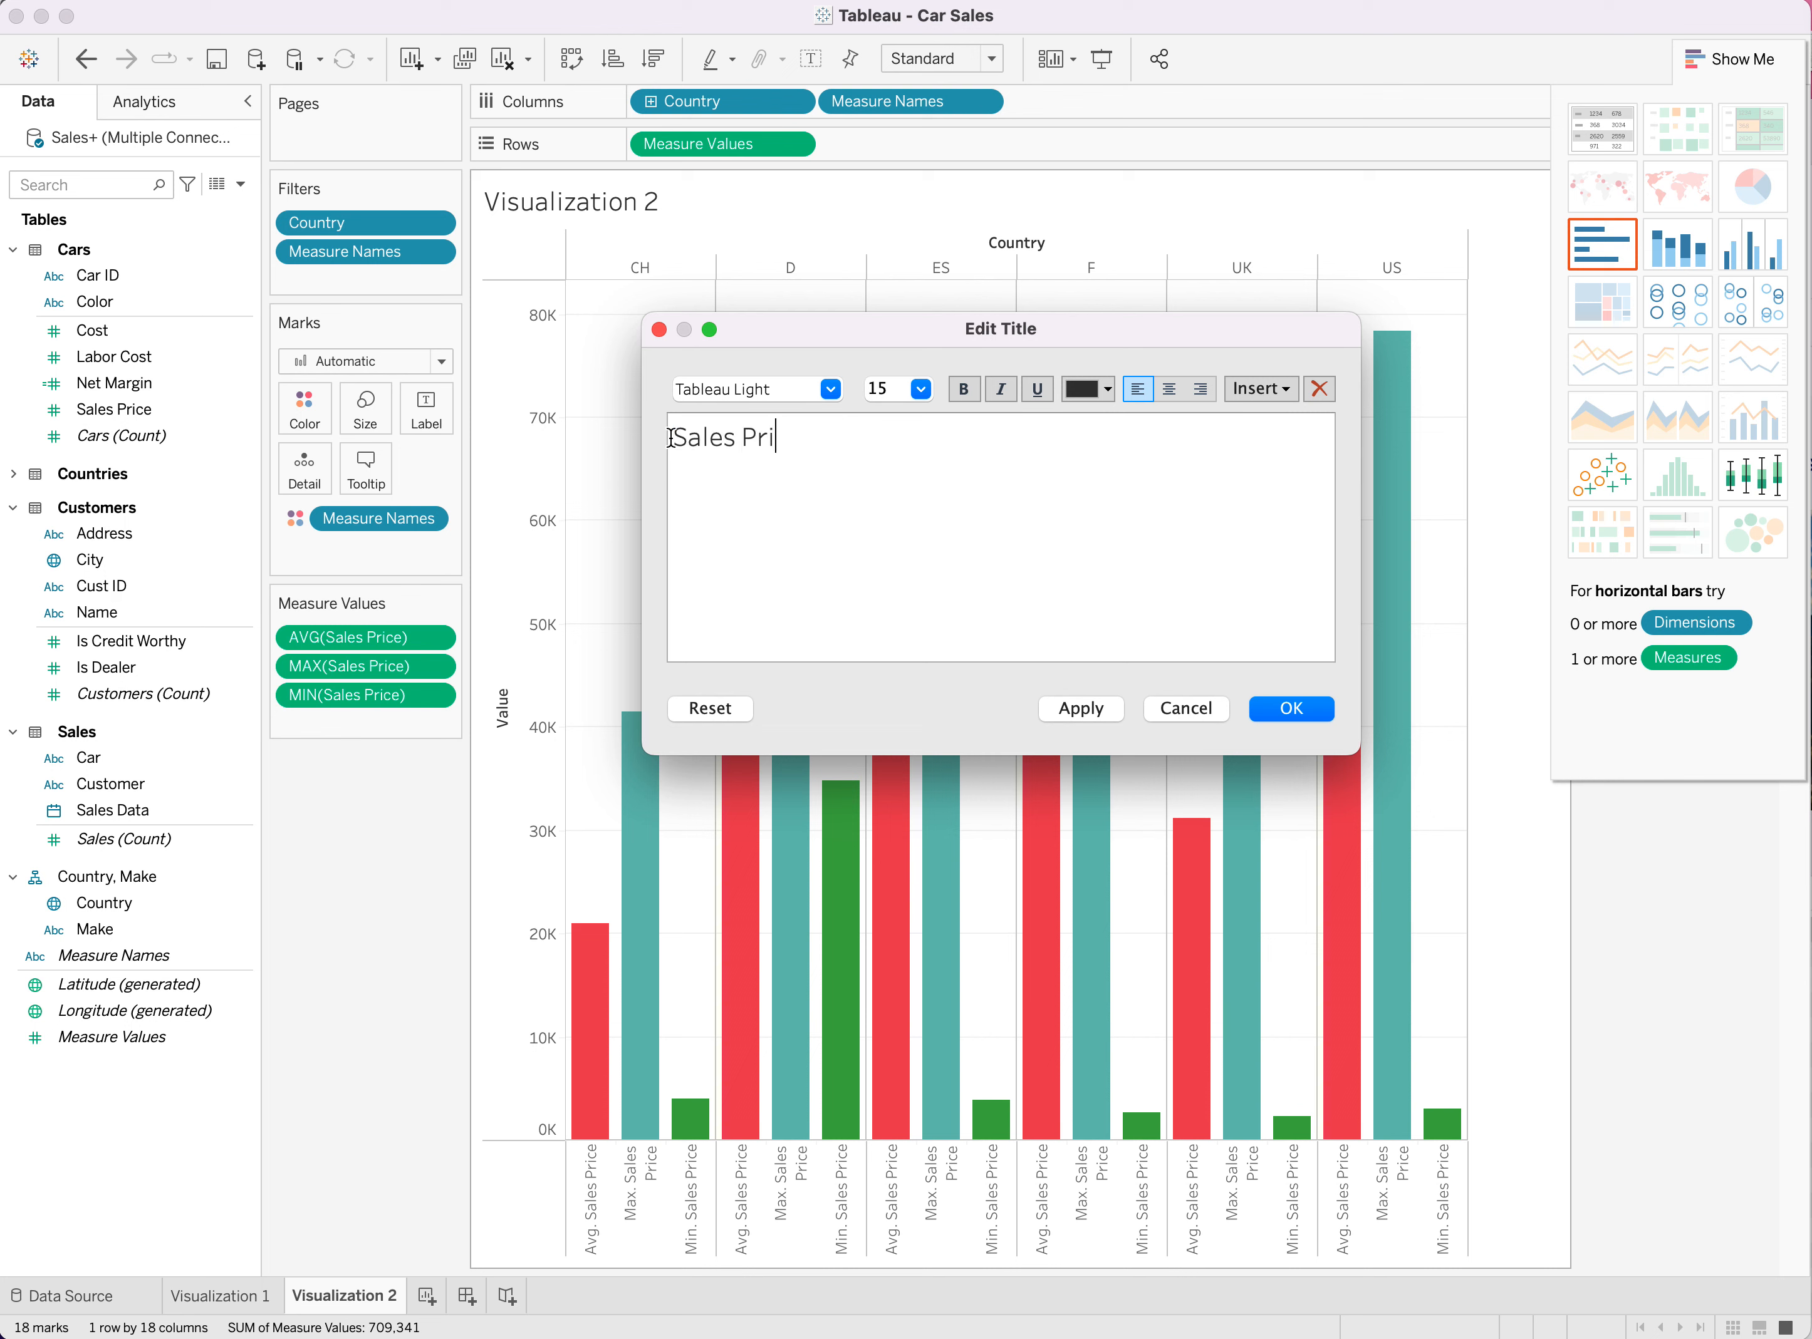
{"action": "type", "text": "ce by Country and Make"}
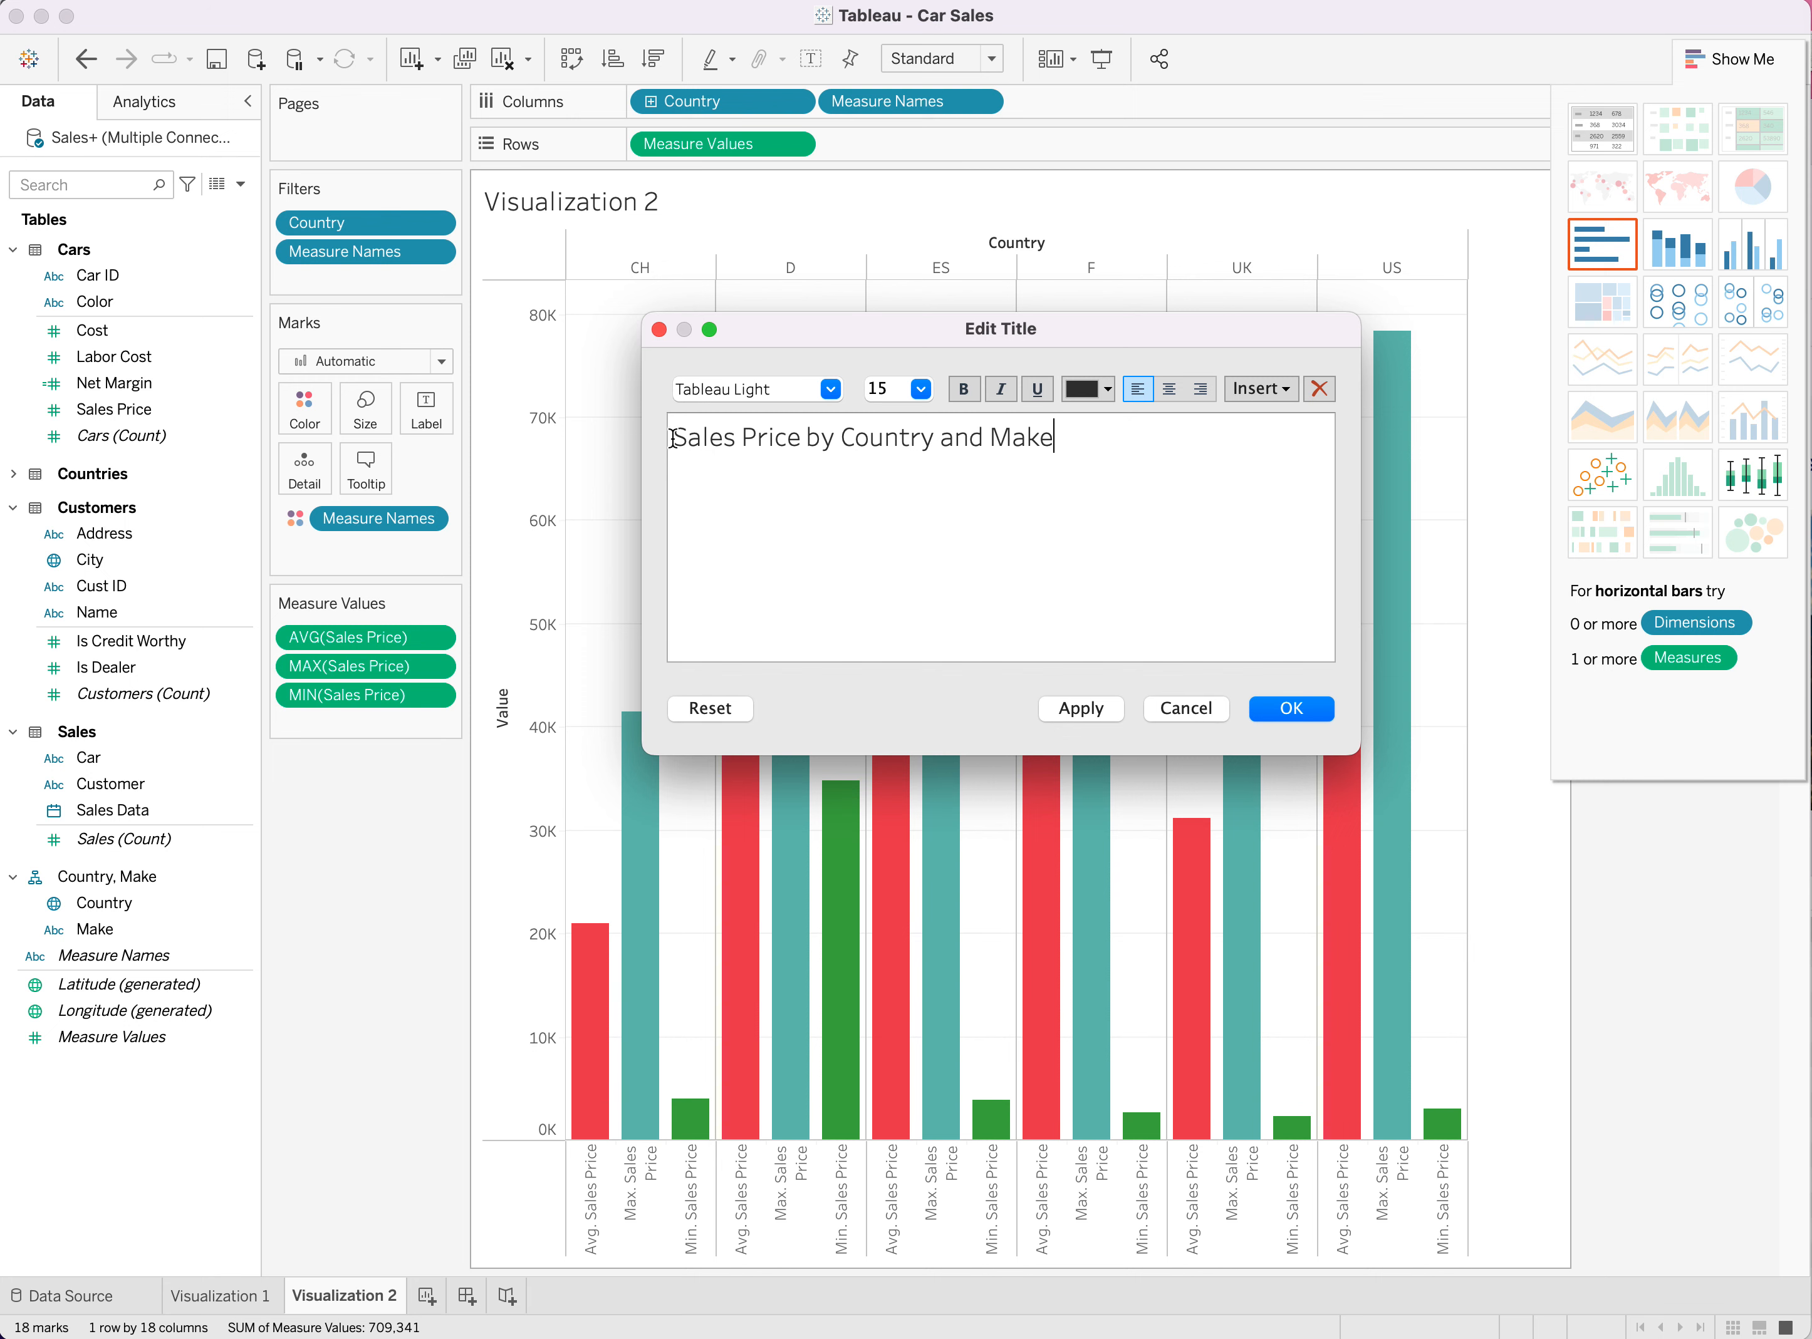
{"action": "left_click", "coordinate": [1285, 713]}
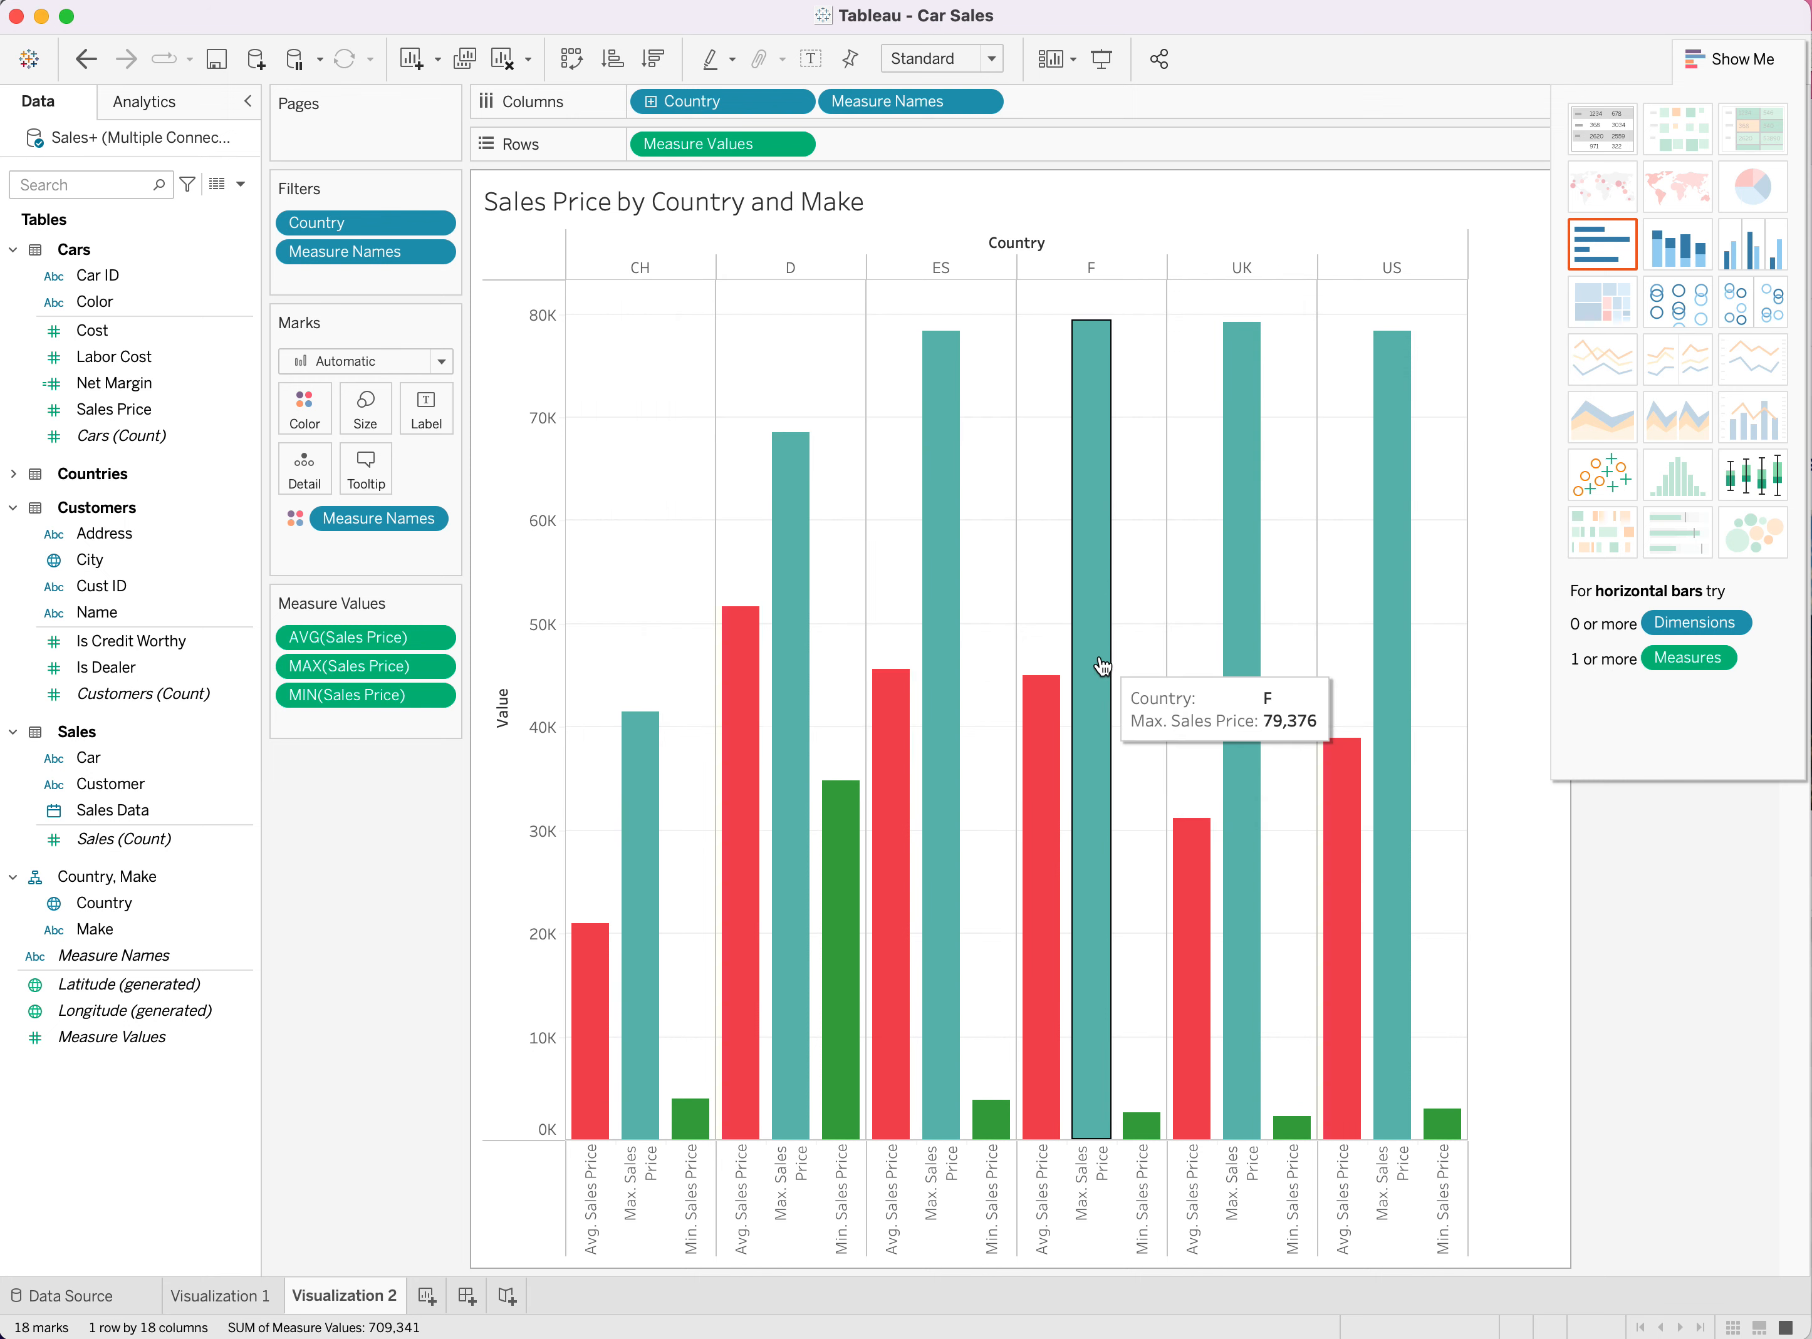